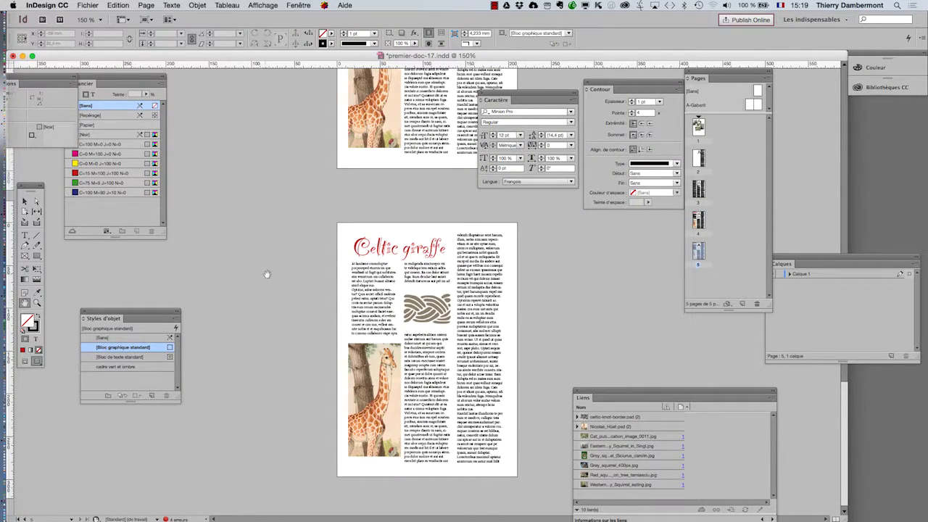
Move the Character panel off the text of the Celtic giraffe page and select the first column's text frame.
{"action": "scroll", "coordinate": [203, 283], "scroll_direction": "up", "scroll_amount": 1}
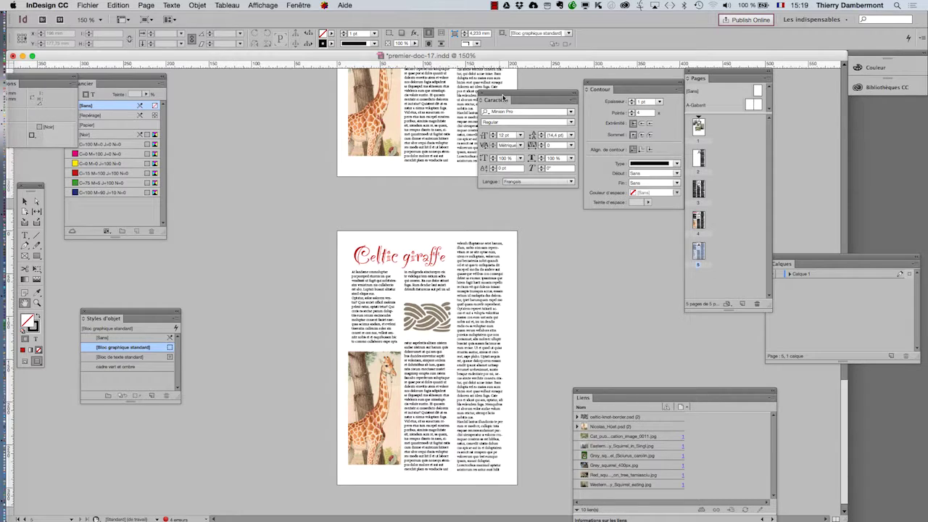
{"action": "left_click_drag", "start_coordinate": [503, 98], "coordinate": [571, 250]}
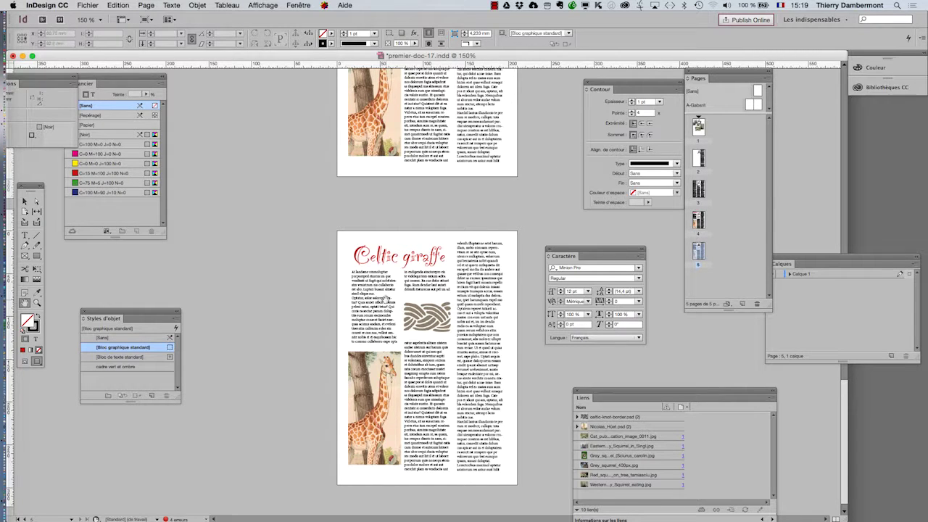
{"action": "left_click", "coordinate": [25, 202]}
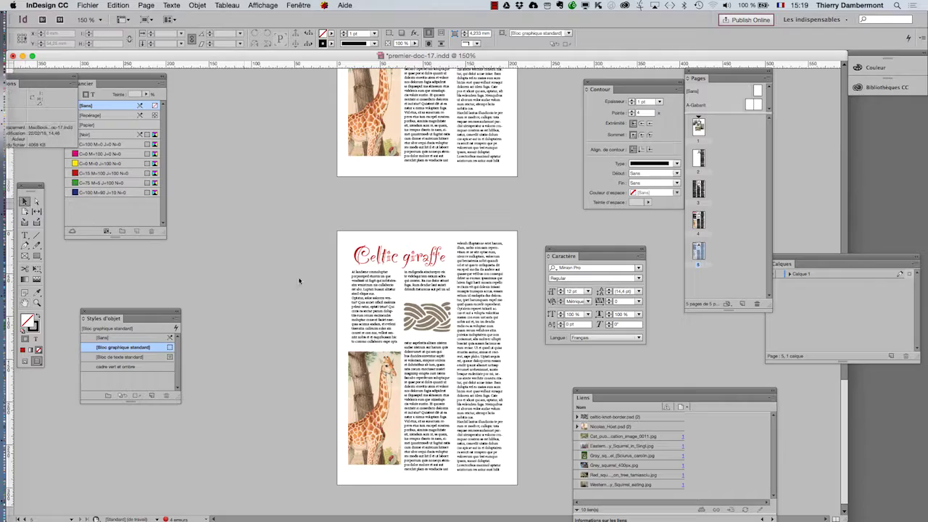
{"action": "left_click", "coordinate": [363, 297]}
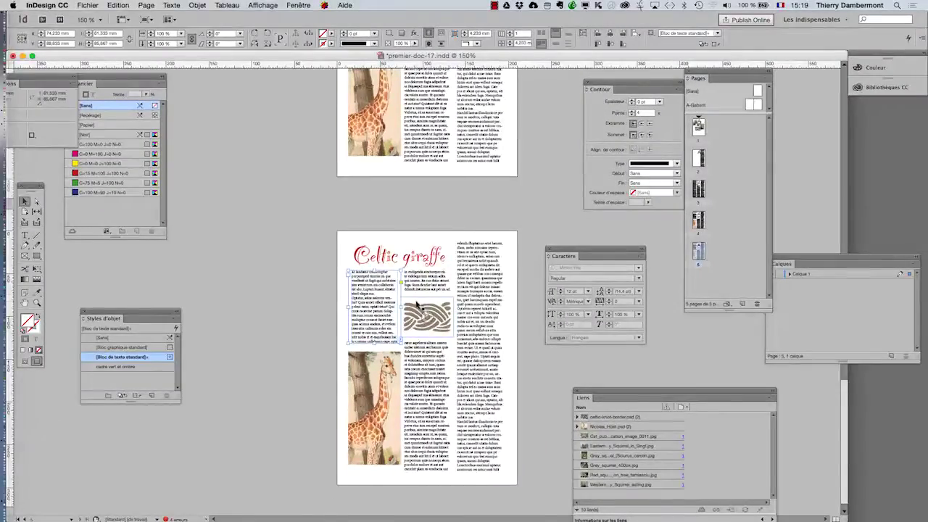
Center the Celtic giraffe page at 200% and display it in Normal mode with guides and frame edges.
{"action": "left_click", "coordinate": [24, 303]}
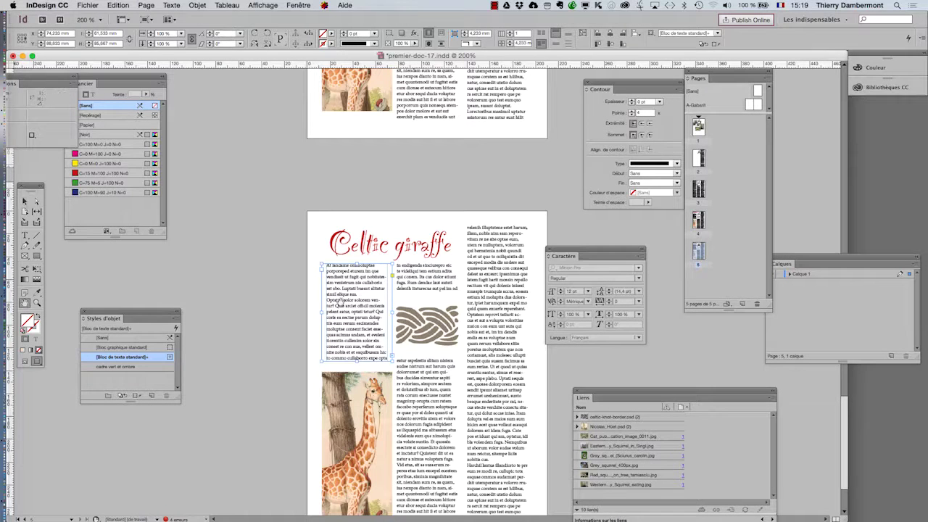
{"action": "left_click_drag", "start_coordinate": [341, 302], "coordinate": [340, 221]}
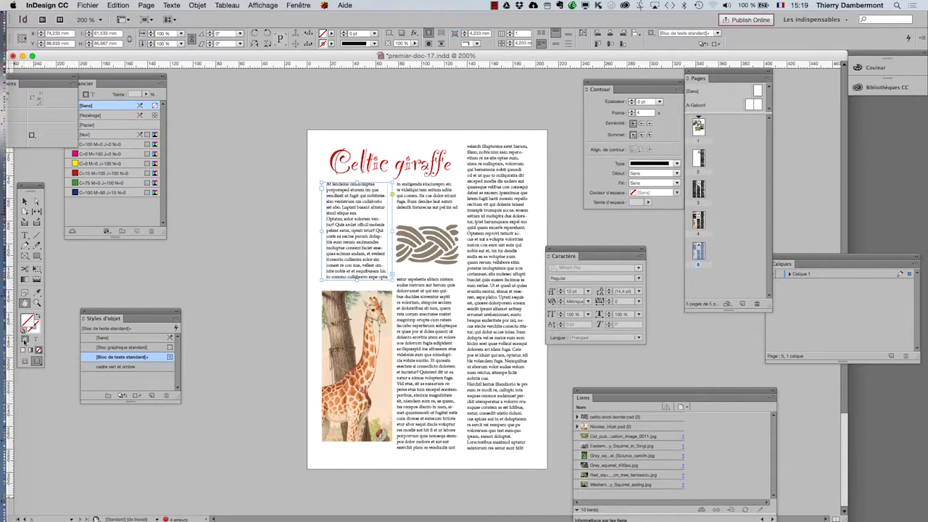
{"action": "left_click", "coordinate": [24, 360]}
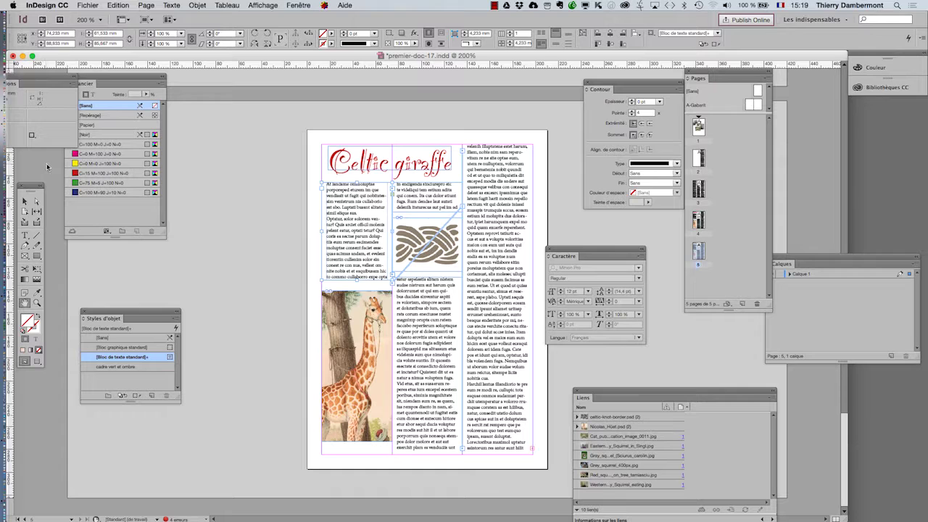
{"action": "key", "text": "F7"}
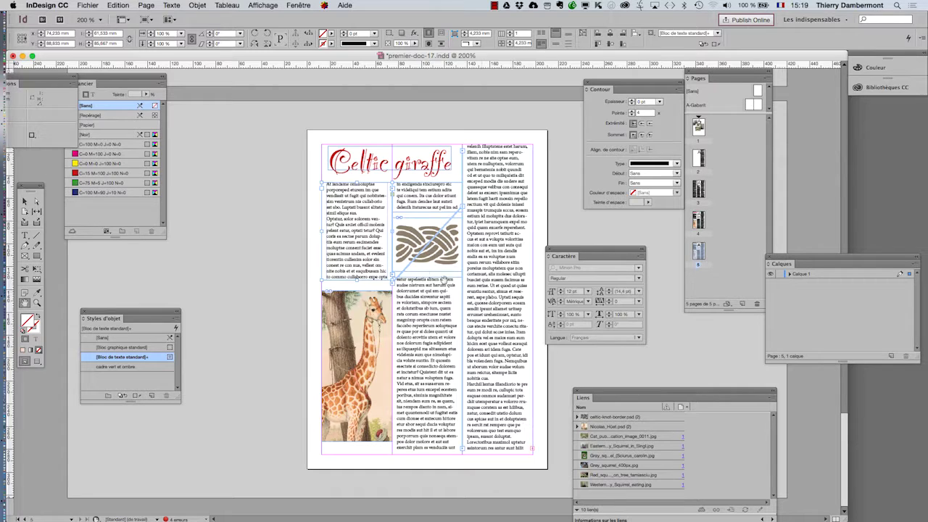
{"action": "left_click", "coordinate": [23, 201]}
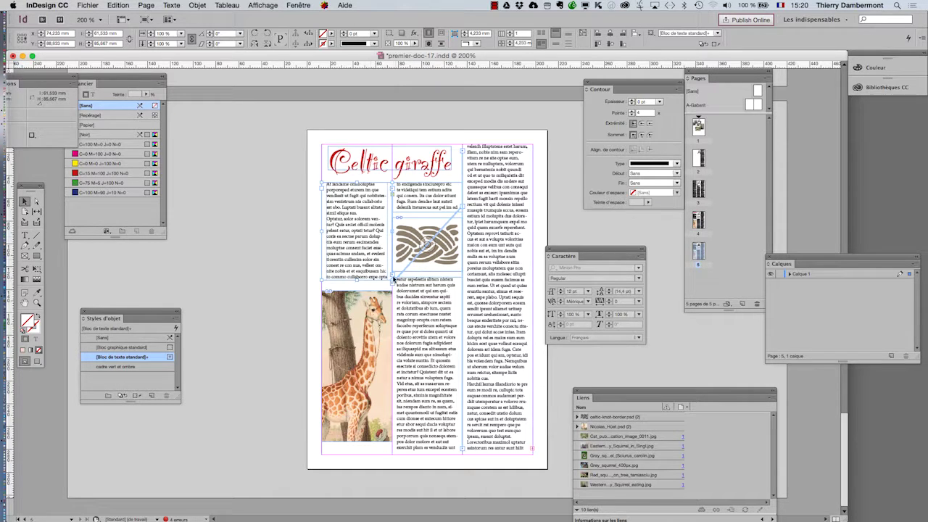
Break the text thread between the first column's text frame and the frames that follow.
{"action": "key", "text": "super+equal"}
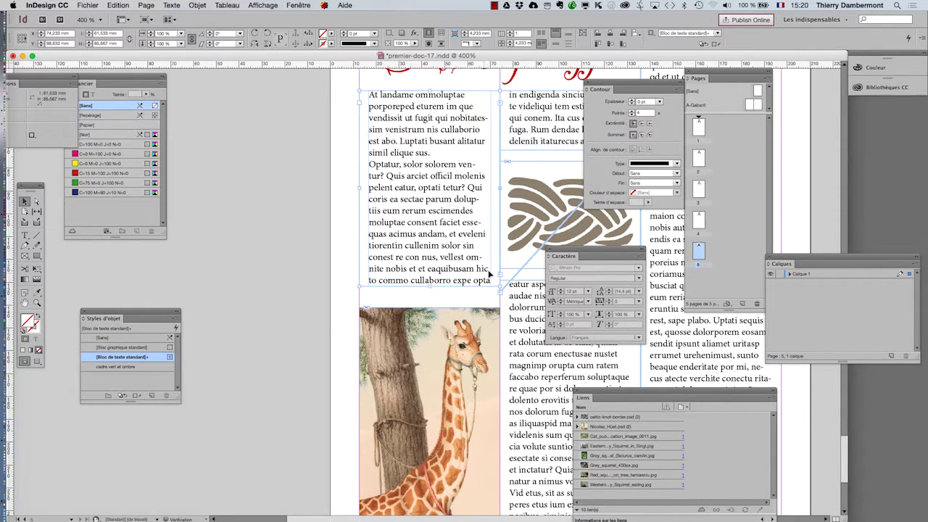
{"action": "key", "text": "super+shift+a"}
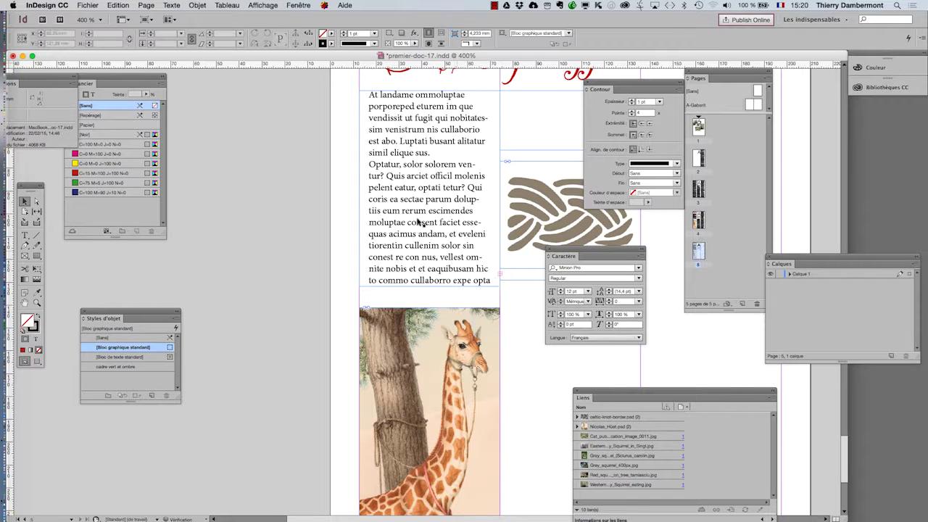
{"action": "key", "text": "super+minus"}
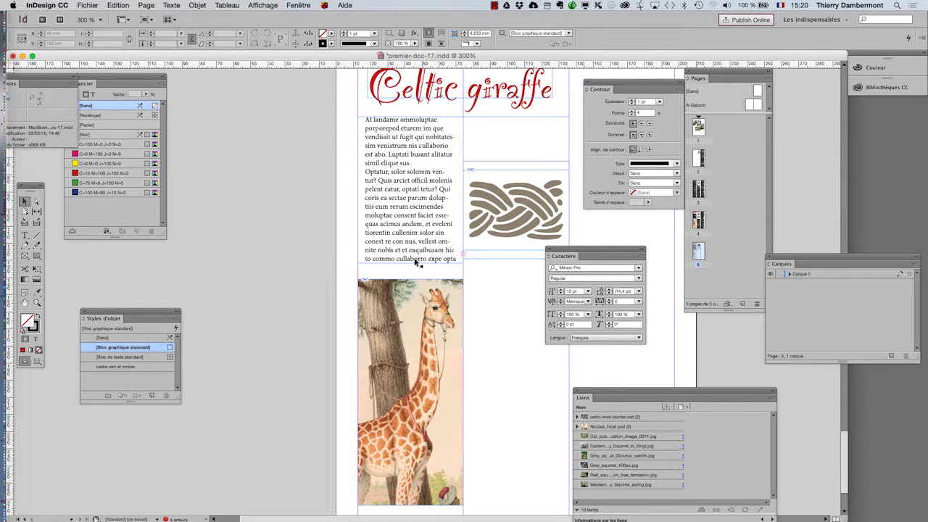
Shorten the first column's text frame from its lower edge to a height of 26 mm.
{"action": "left_click", "coordinate": [416, 262]}
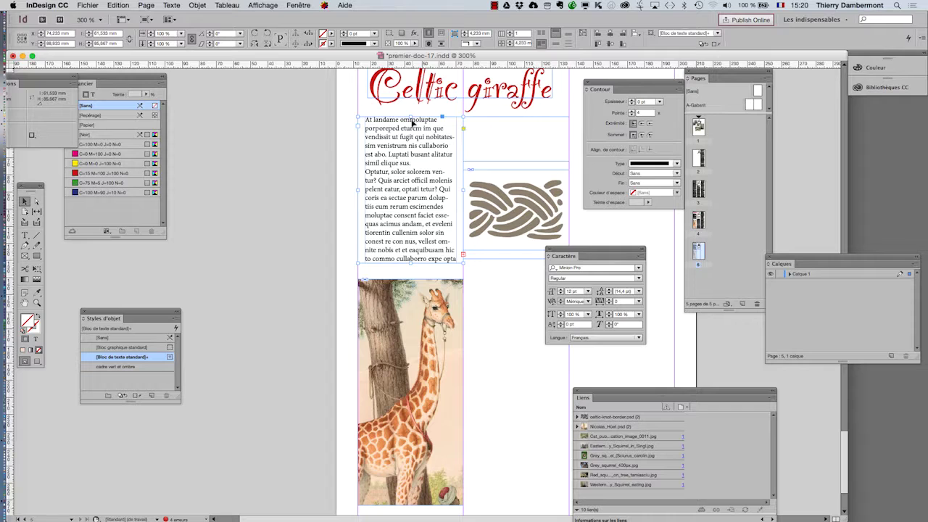
{"action": "mouse_move", "coordinate": [411, 117]}
{"action": "left_mouse_down"}
{"action": "mouse_move", "coordinate": [417, 218]}
{"action": "mouse_move", "coordinate": [413, 116]}
{"action": "left_mouse_up"}
{"action": "left_click_drag", "start_coordinate": [412, 262], "coordinate": [414, 158]}
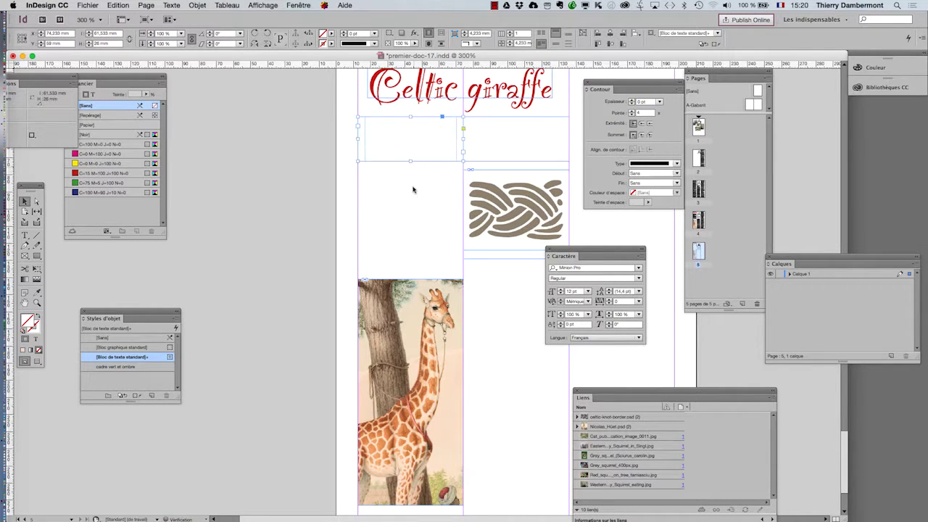
Resize the giraffe image frame to 89.5 mm high, starting just below the shortened text frame.
{"action": "left_click", "coordinate": [432, 308]}
{"action": "left_click_drag", "start_coordinate": [433, 309], "coordinate": [433, 202]}
{"action": "left_click_drag", "start_coordinate": [409, 398], "coordinate": [412, 326]}
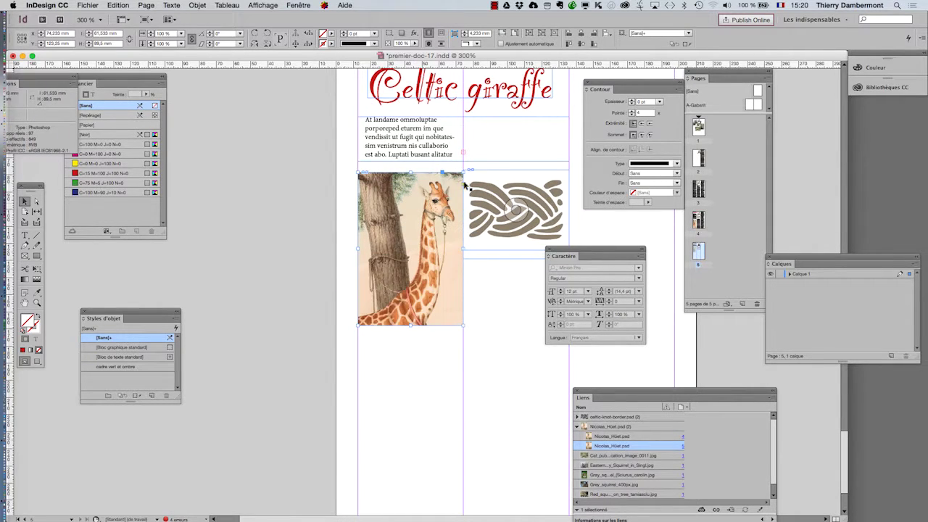
Duplicate the first column's text frame below the giraffe image, with a height of about 36.7 mm, then deselect everything.
{"action": "left_click", "coordinate": [425, 156]}
{"action": "left_click_drag", "start_coordinate": [426, 156], "coordinate": [423, 397], "text": "alt"}
{"action": "left_click", "coordinate": [410, 248]}
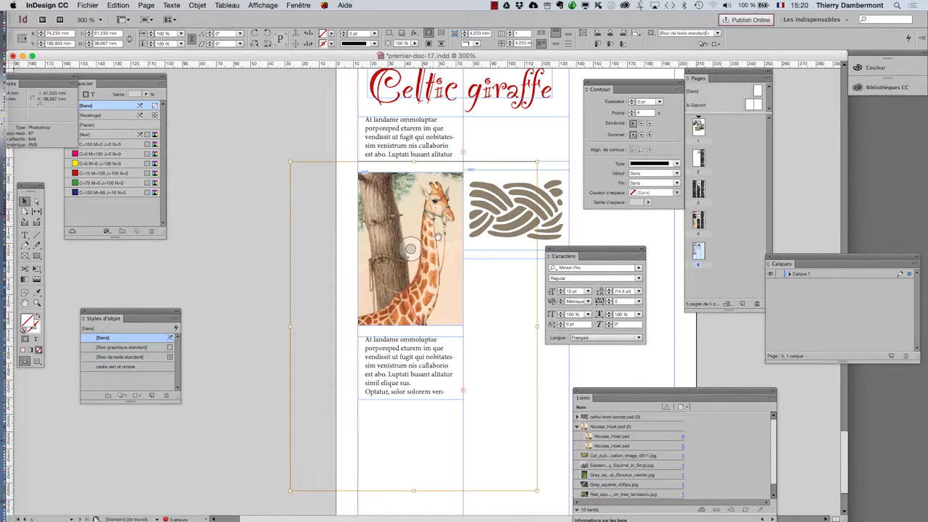
{"action": "left_click", "coordinate": [240, 201]}
Draw an empty graphic frame about 61.5 by 71 mm below the duplicated text, down to the bottom margin.
{"action": "left_click", "coordinate": [25, 303]}
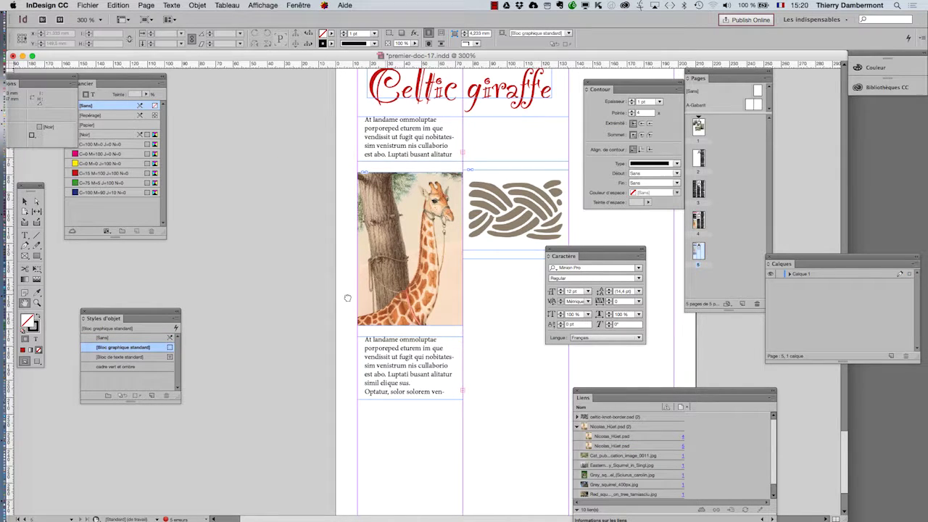
{"action": "left_click_drag", "start_coordinate": [361, 208], "coordinate": [208, 234]}
{"action": "left_click_drag", "start_coordinate": [321, 276], "coordinate": [369, 167]}
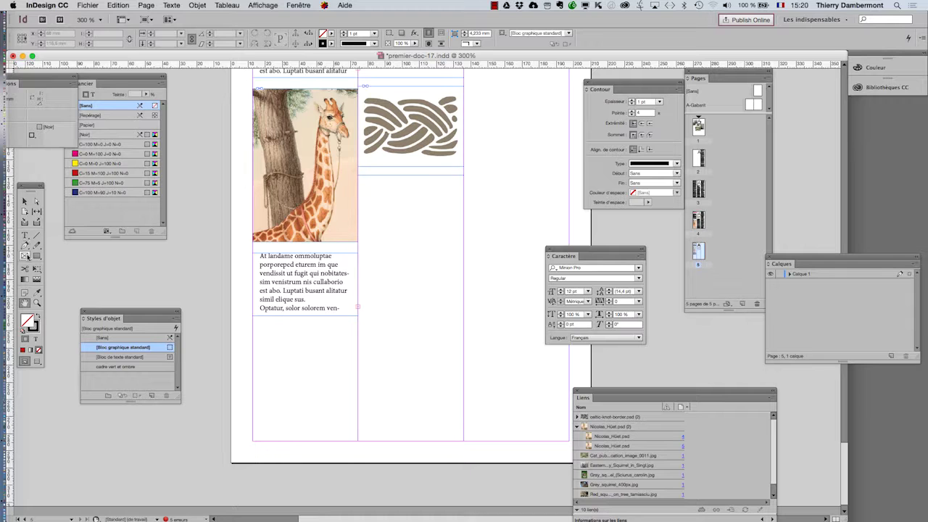
{"action": "left_click", "coordinate": [26, 257]}
{"action": "left_click_drag", "start_coordinate": [252, 320], "coordinate": [358, 440]}
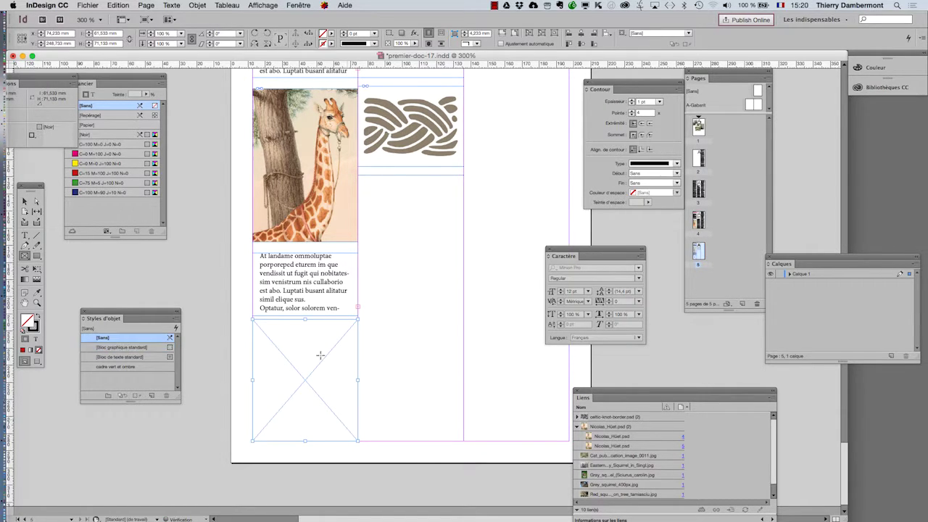
Place the Eastern gray squirrel JPEG from the ID jour 1 matin folder into the empty frame, sorting the files by type.
{"action": "left_click", "coordinate": [88, 5]}
{"action": "left_click", "coordinate": [113, 130]}
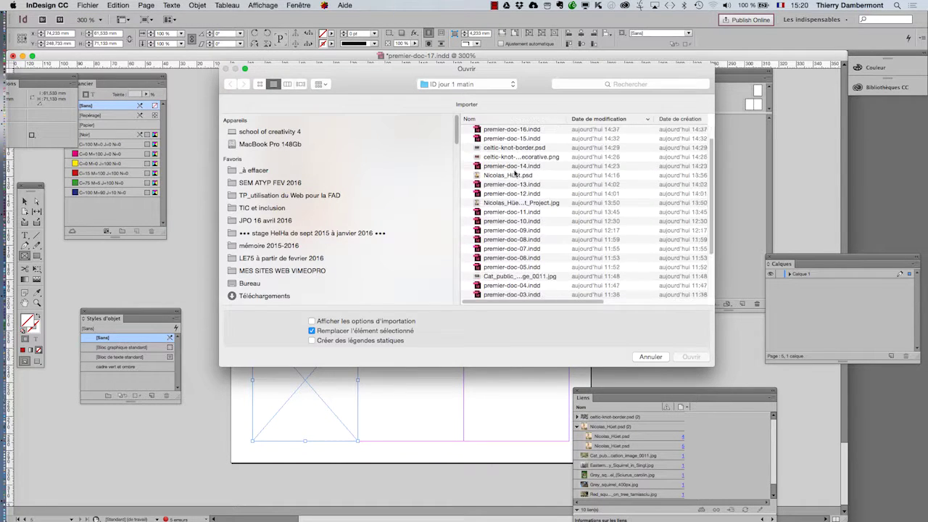
{"action": "scroll", "coordinate": [514, 181], "scroll_direction": "down", "scroll_amount": 5}
{"action": "scroll", "coordinate": [517, 191], "scroll_direction": "up", "scroll_amount": 5}
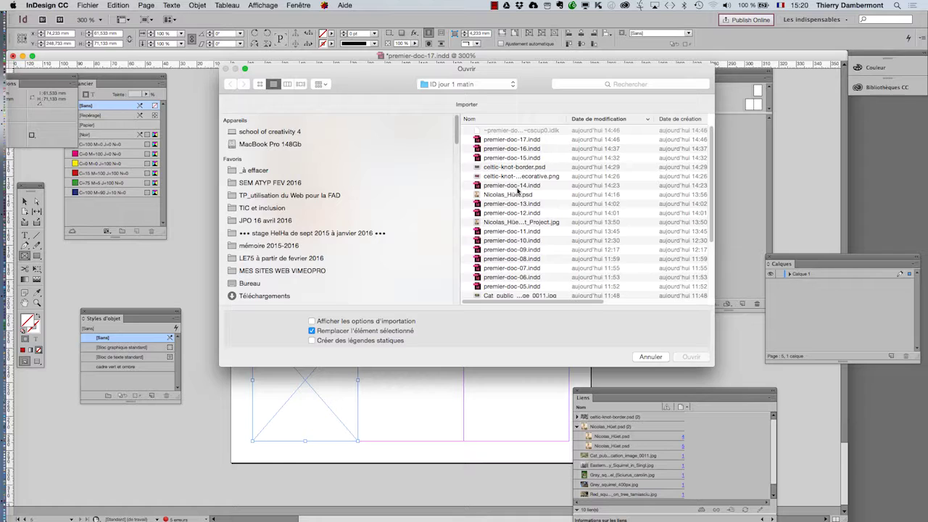
{"action": "scroll", "coordinate": [540, 206], "scroll_direction": "down", "scroll_amount": 2}
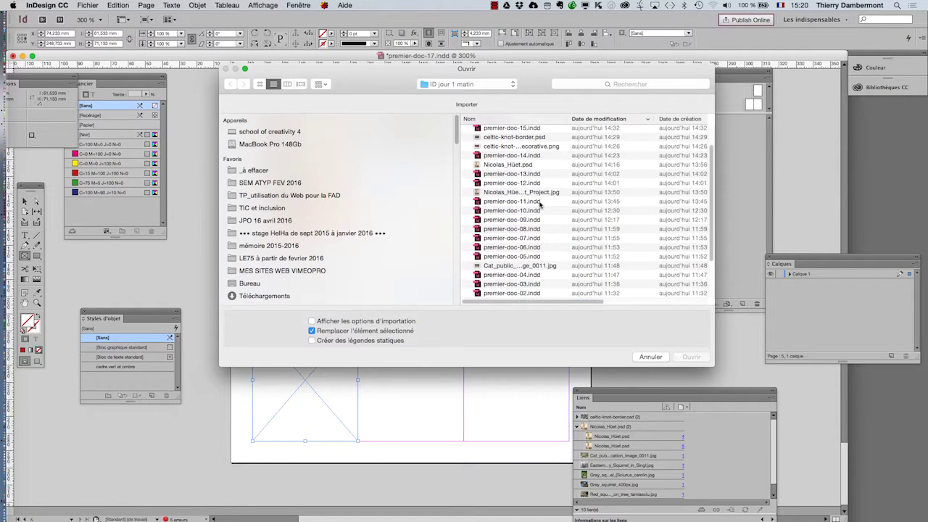
{"action": "left_click_drag", "start_coordinate": [713, 364], "coordinate": [855, 355]}
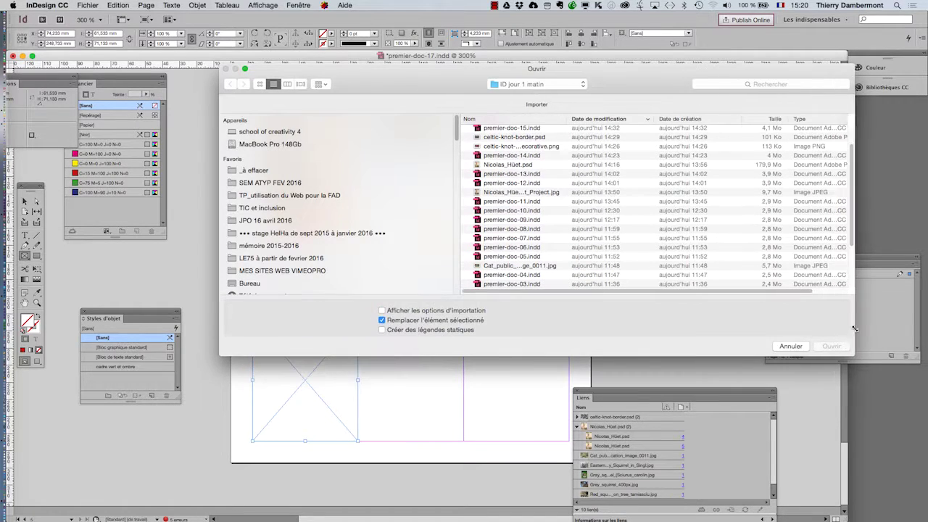
{"action": "left_click", "coordinate": [799, 119]}
{"action": "left_click", "coordinate": [531, 150]}
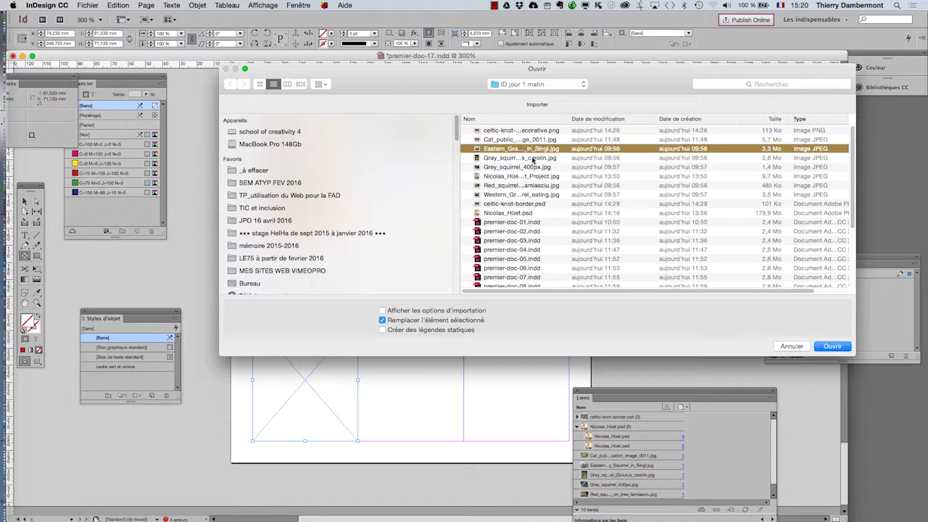
{"action": "left_click", "coordinate": [830, 348]}
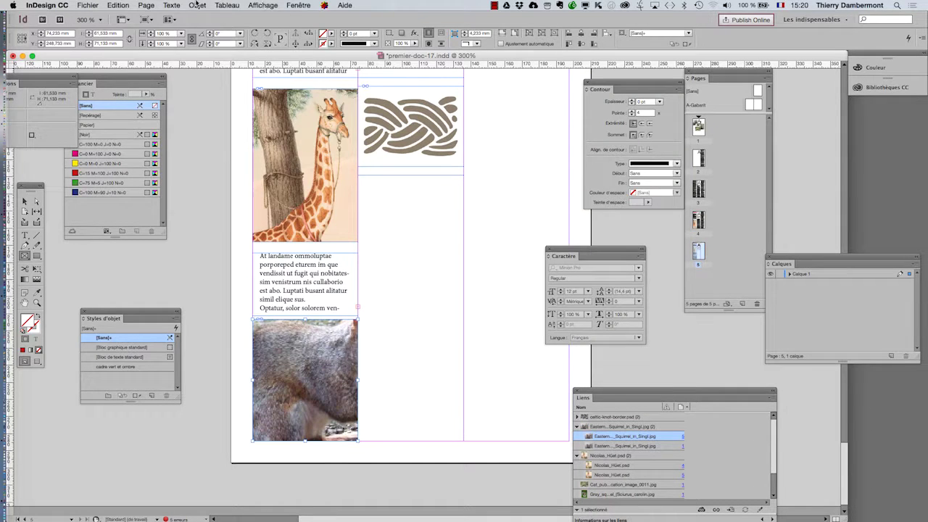
Fit the squirrel image so that it fills its frame proportionally.
{"action": "left_click", "coordinate": [197, 5]}
{"action": "mouse_move", "coordinate": [305, 177]}
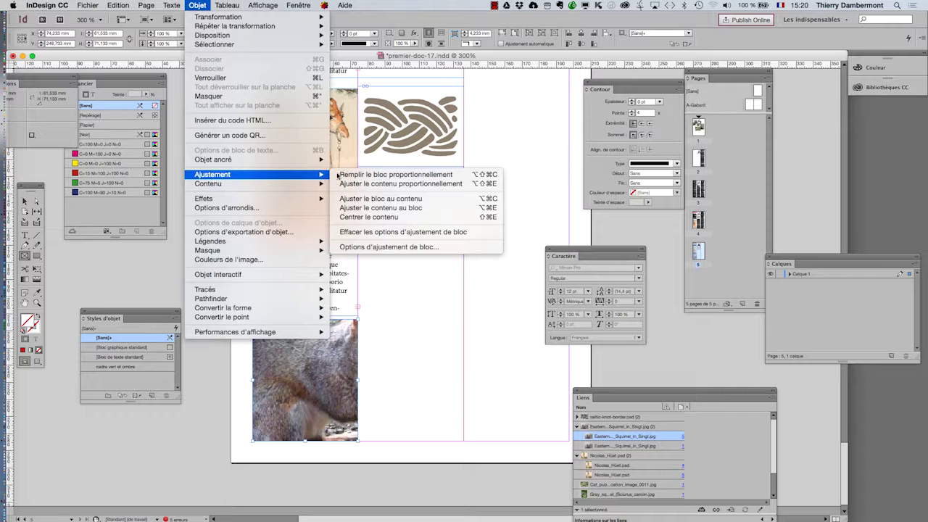
{"action": "left_click", "coordinate": [340, 175]}
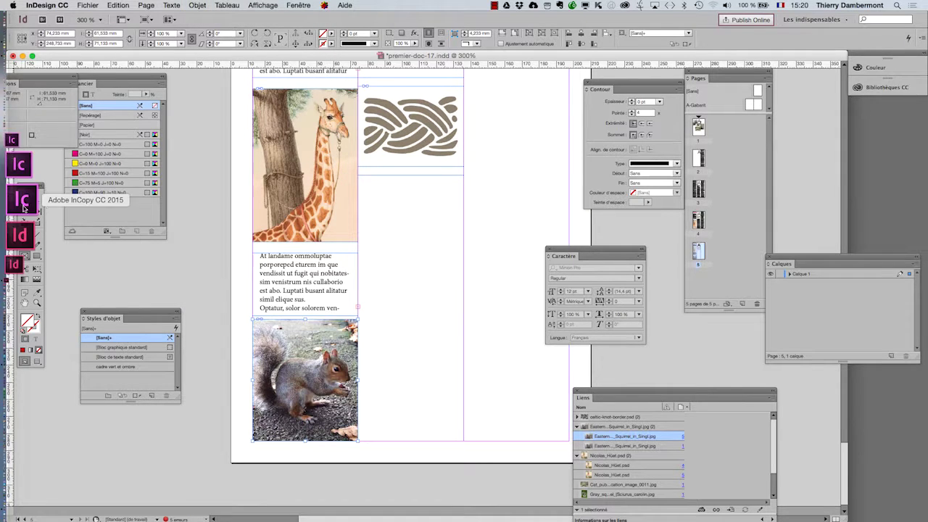
{"action": "left_click", "coordinate": [24, 201]}
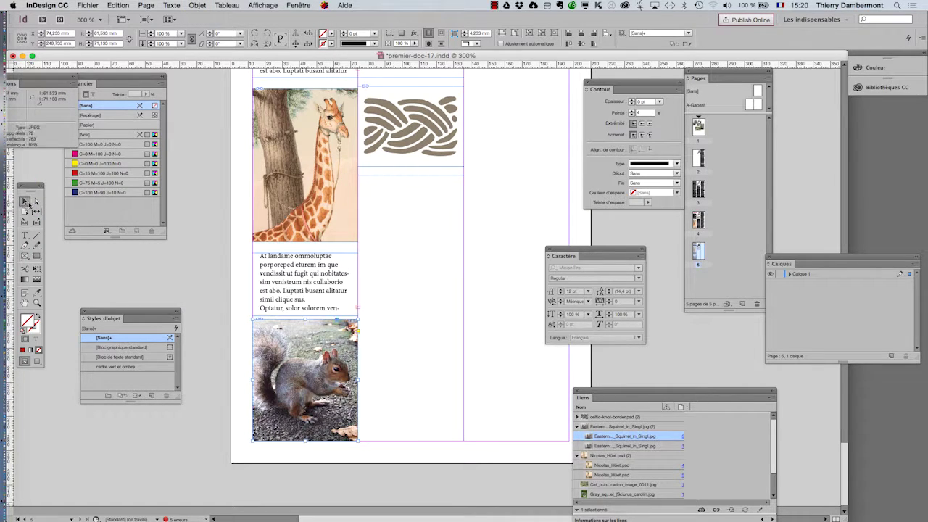
Select the Celtic knot image and move the Character panel off the page's third column.
{"action": "left_click", "coordinate": [424, 149]}
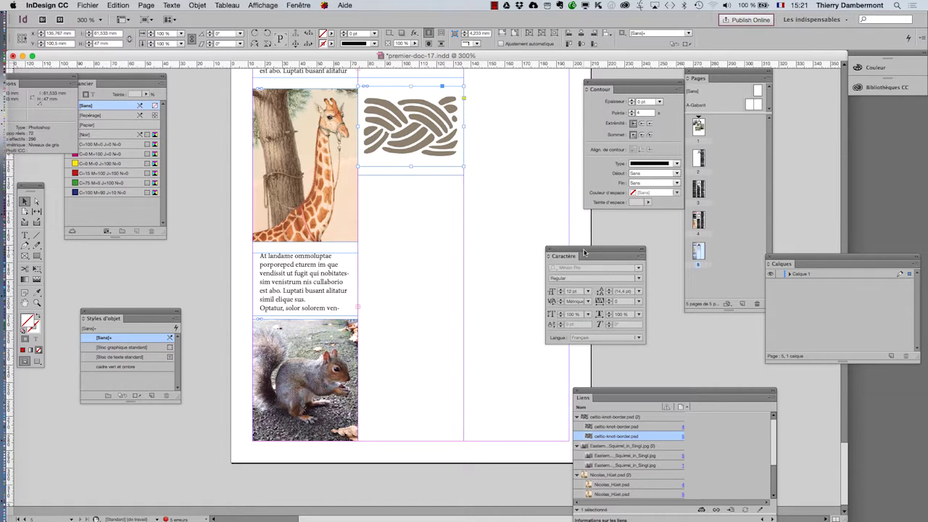
{"action": "left_click_drag", "start_coordinate": [584, 252], "coordinate": [694, 270]}
{"action": "scroll", "coordinate": [475, 194], "scroll_direction": "up", "scroll_amount": 5}
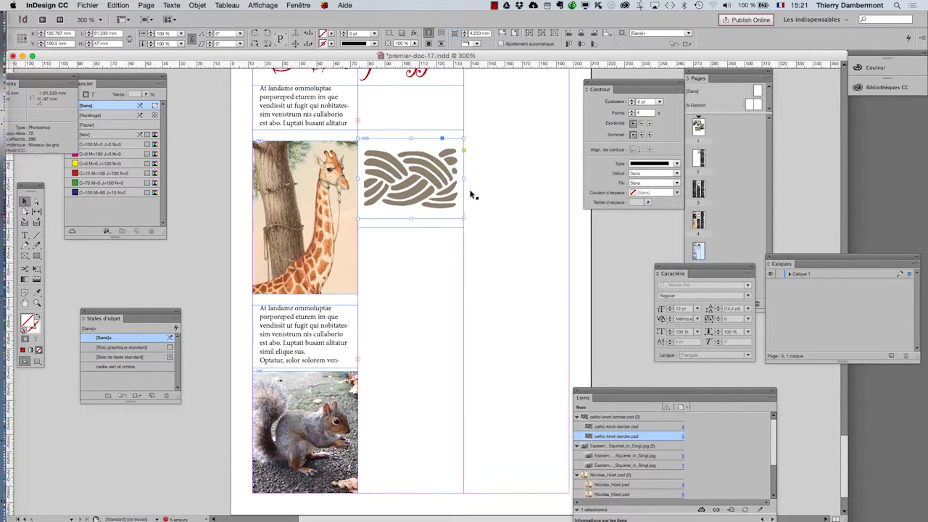
Copy the first column's opening text into the empty frame above the Celtic knot image.
{"action": "left_click", "coordinate": [25, 235]}
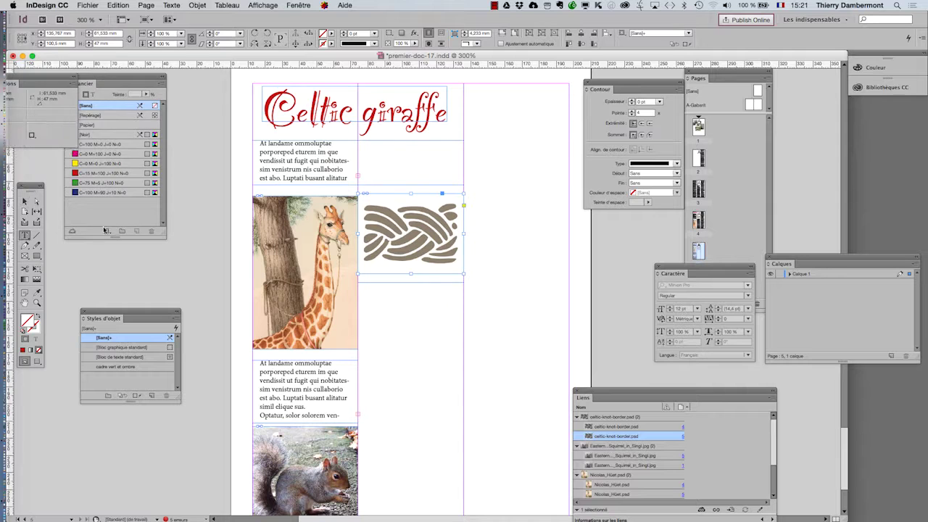
{"action": "left_click", "coordinate": [287, 165]}
{"action": "key", "text": "super+a"}
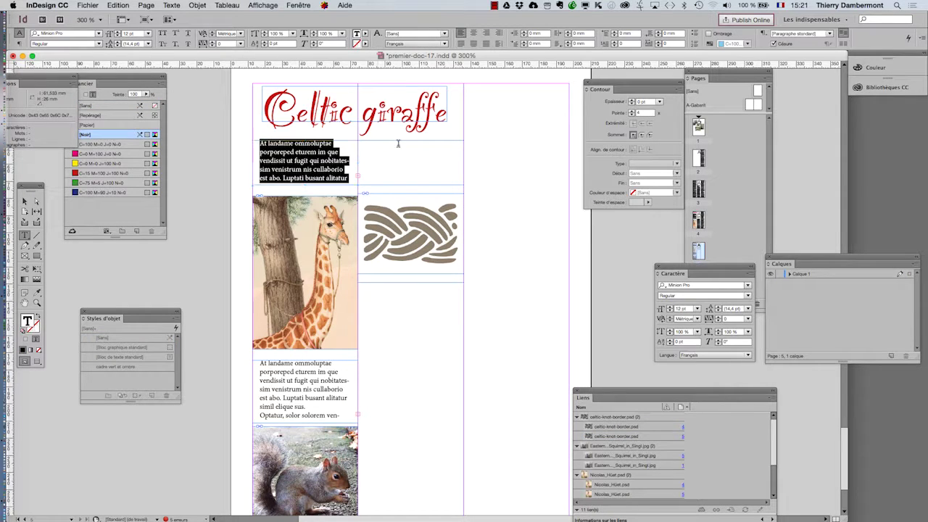
{"action": "key", "text": "super+c"}
{"action": "left_click", "coordinate": [403, 150]}
{"action": "key", "text": "super+v"}
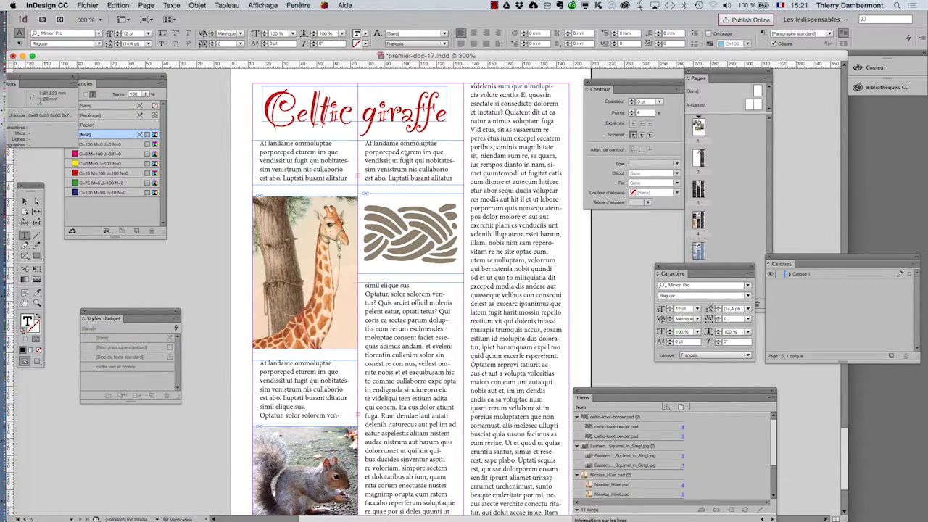
Break the text thread from the frame above the Celtic knot to the following frames and select that frame.
{"action": "left_click", "coordinate": [26, 199]}
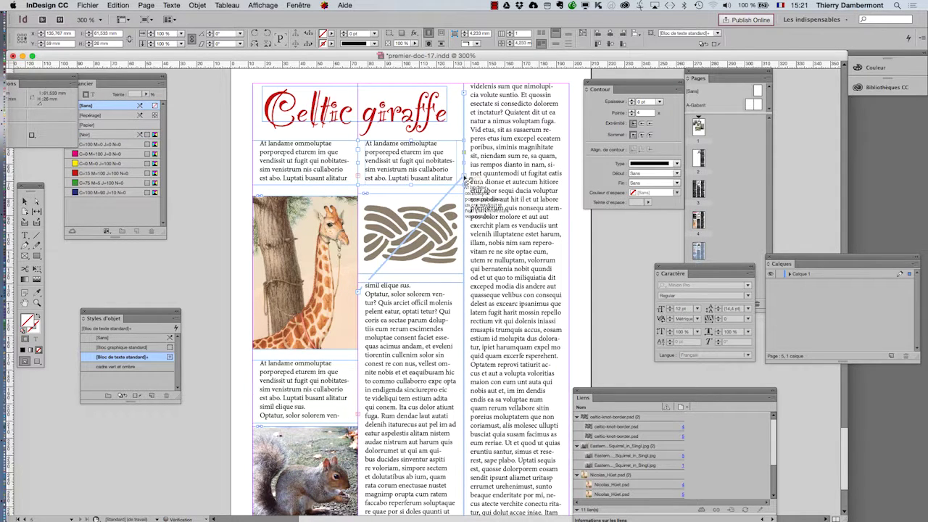
{"action": "key", "text": "super+z"}
{"action": "left_click", "coordinate": [414, 163]}
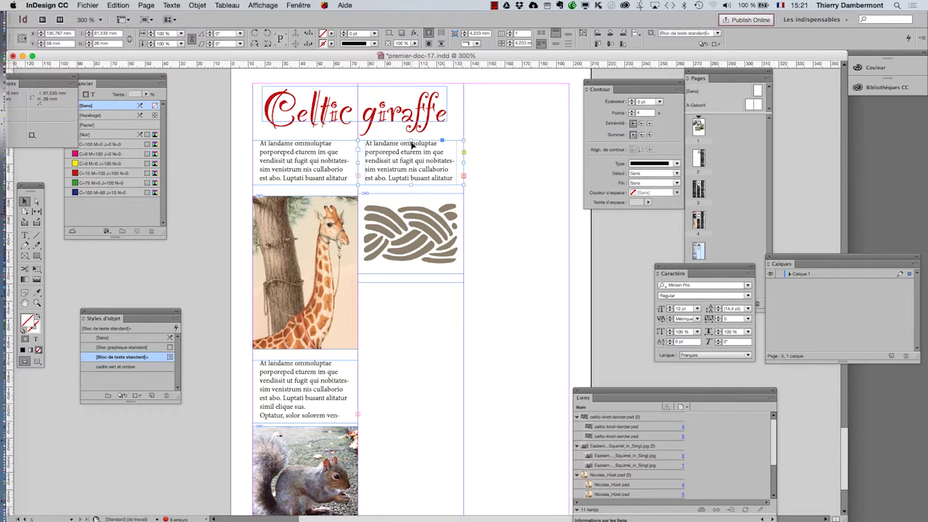
Shorten the text frame above the Celtic knot to about 20.6 mm high and end its text at "nobitate…".
{"action": "mouse_move", "coordinate": [411, 183]}
{"action": "left_mouse_down"}
{"action": "mouse_move", "coordinate": [420, 171]}
{"action": "mouse_move", "coordinate": [410, 175]}
{"action": "left_mouse_up"}
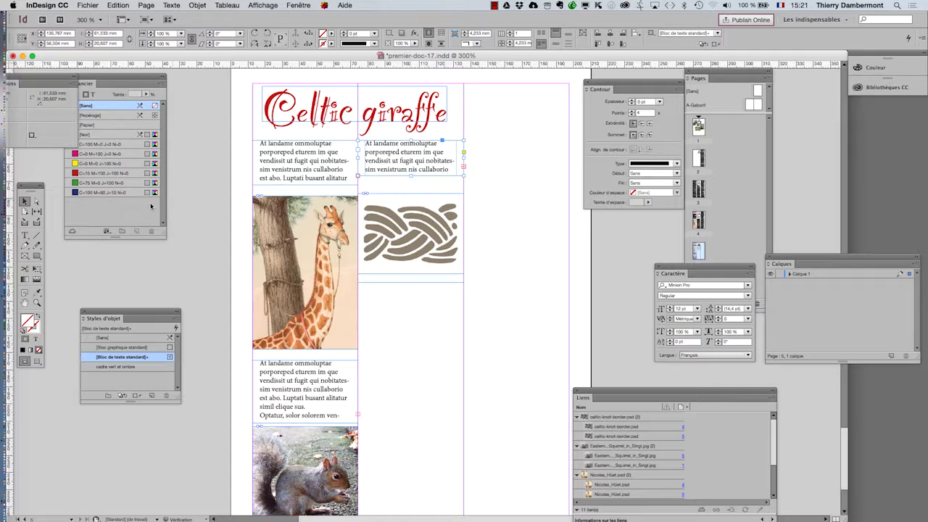
{"action": "left_click", "coordinate": [24, 236]}
{"action": "scroll", "coordinate": [461, 193], "scroll_direction": "up", "scroll_amount": 3}
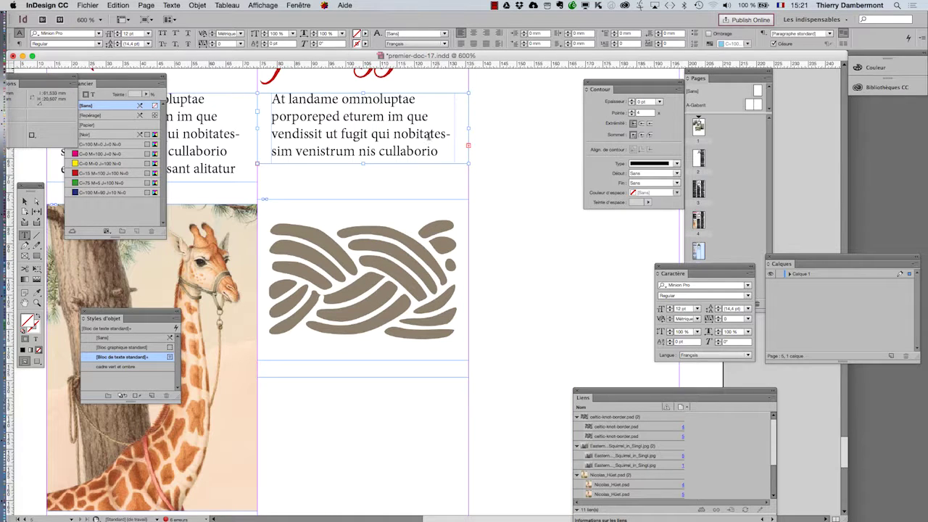
{"action": "left_click_drag", "start_coordinate": [442, 133], "coordinate": [439, 153]}
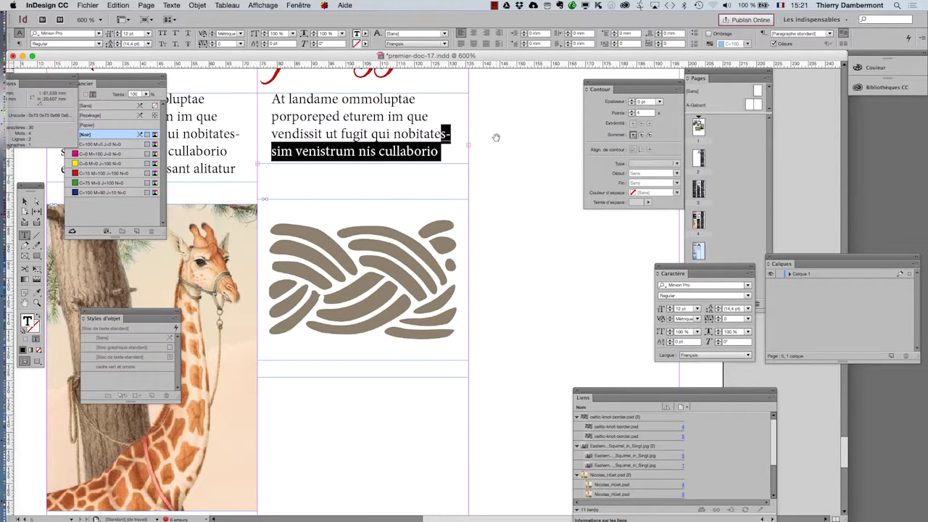
{"action": "key", "text": "BackSpace"}
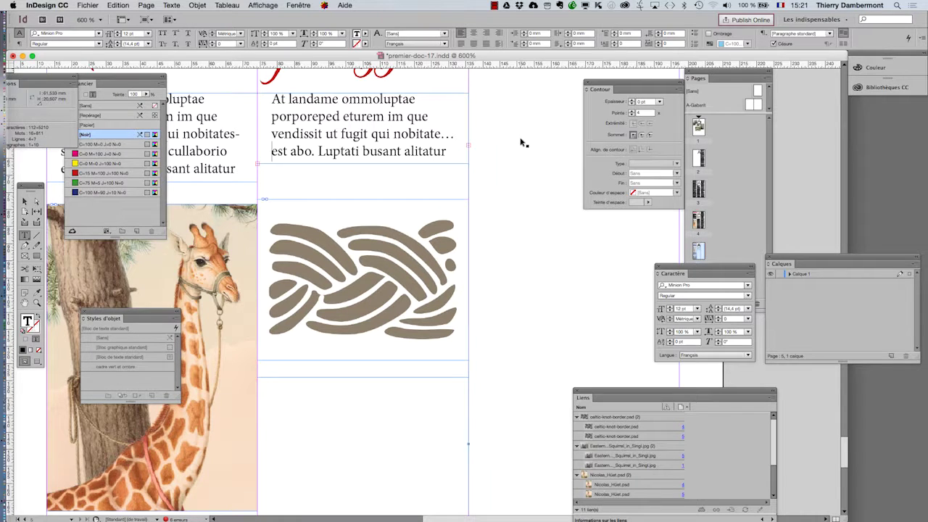
{"action": "key", "text": "shift+End"}
{"action": "key", "text": "BackSpace"}
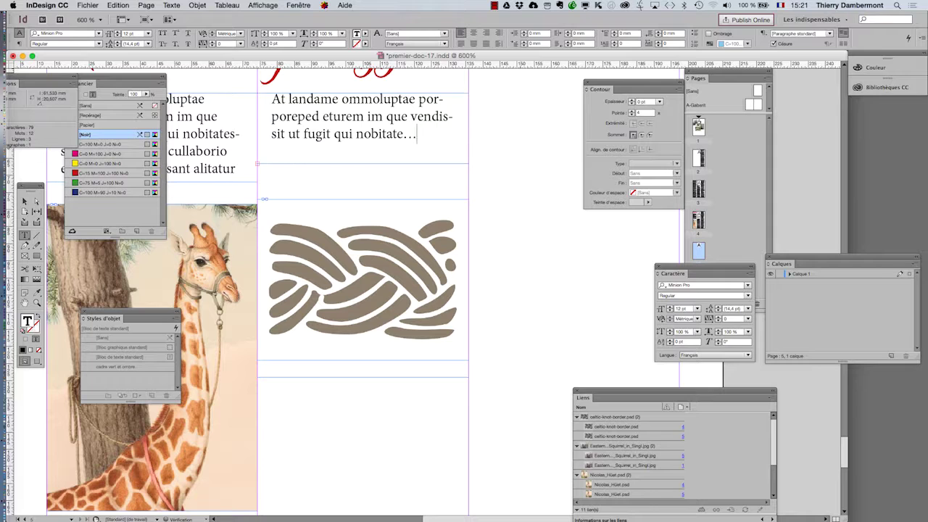
End the first column's opening text with "cullaborio …" and insert a space before the ellipsis in the second column's text.
{"action": "left_click_drag", "start_coordinate": [311, 152], "coordinate": [430, 183]}
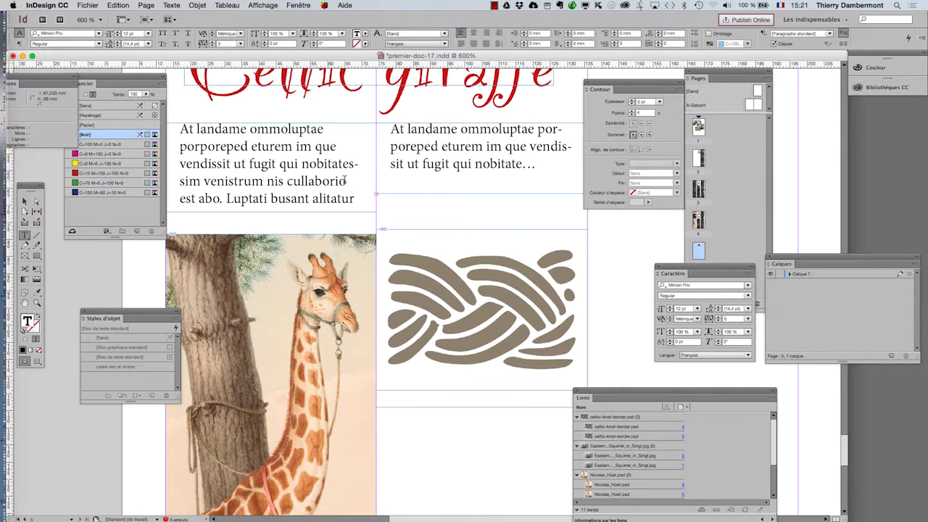
{"action": "left_click_drag", "start_coordinate": [345, 181], "coordinate": [352, 200]}
{"action": "type", "text": "…"}
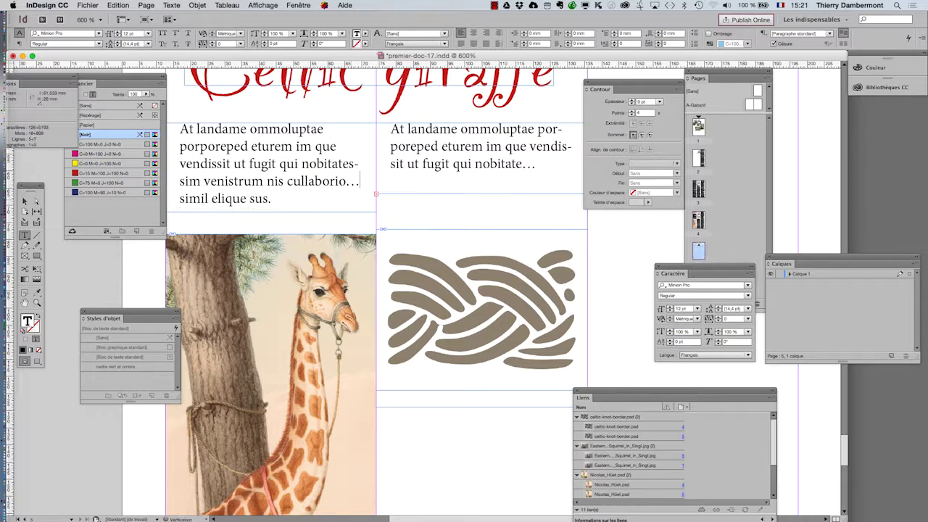
{"action": "key", "text": "BackSpace"}
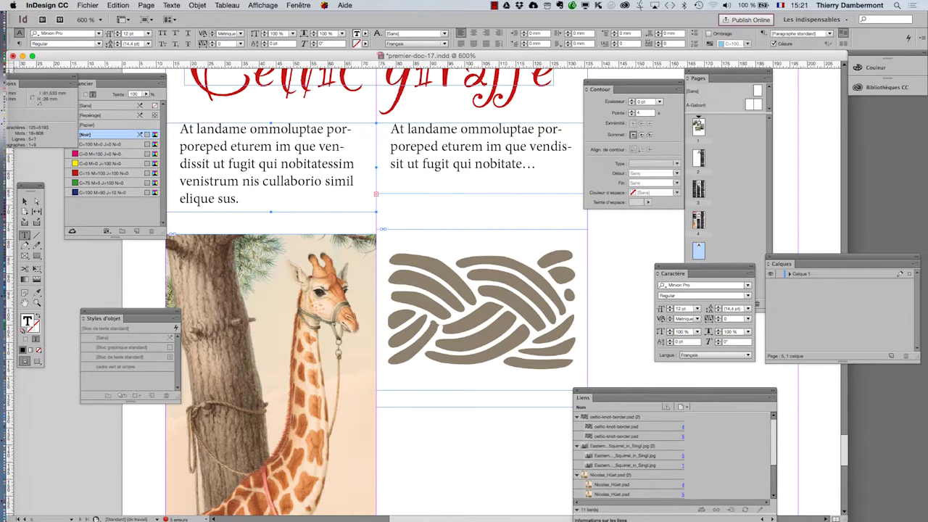
{"action": "key", "text": "shift+Down"}
{"action": "key", "text": "BackSpace"}
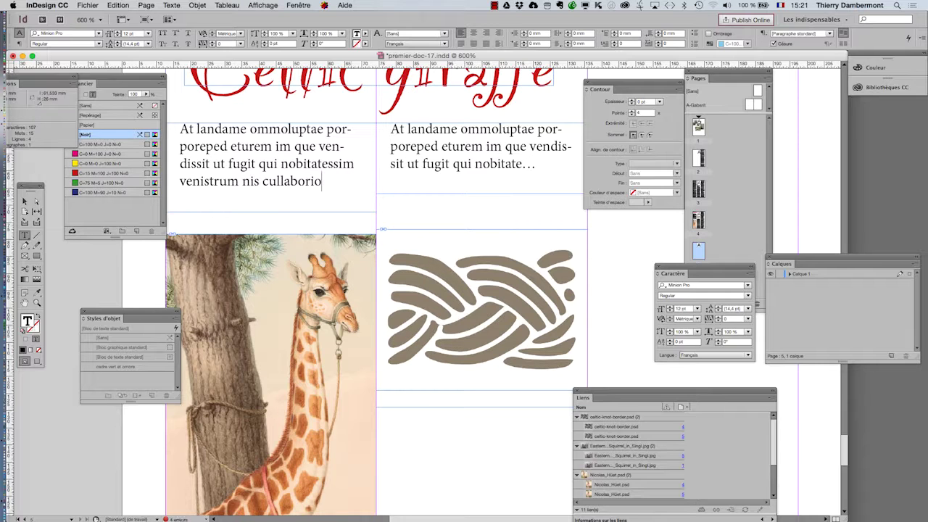
{"action": "type", "text": "…"}
{"action": "key", "text": "Left"}
{"action": "left_click", "coordinate": [524, 164]}
{"action": "key", "text": "super+minus"}
{"action": "key", "text": "super+minus"}
{"action": "key", "text": "super+minus"}
{"action": "key", "text": "super+minus"}
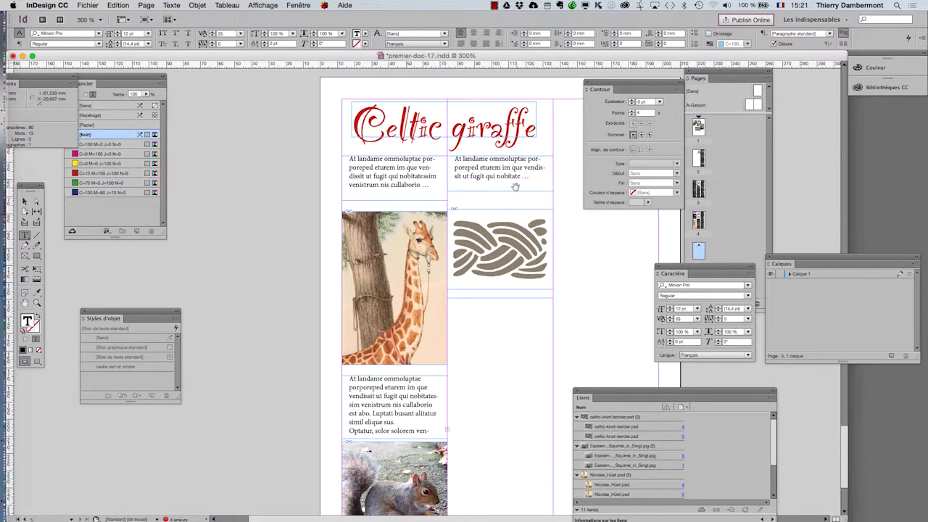
{"action": "key", "text": "Escape"}
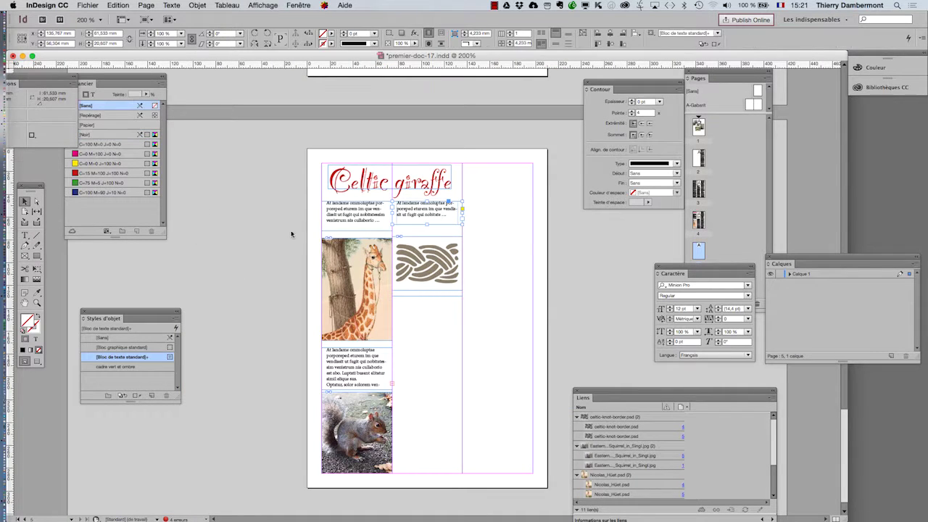
Create a text block of about 61.5 × 50.6 mm with the "At landame" text and position it under the title line in the third column.
{"action": "left_click_drag", "start_coordinate": [419, 341], "coordinate": [429, 358]}
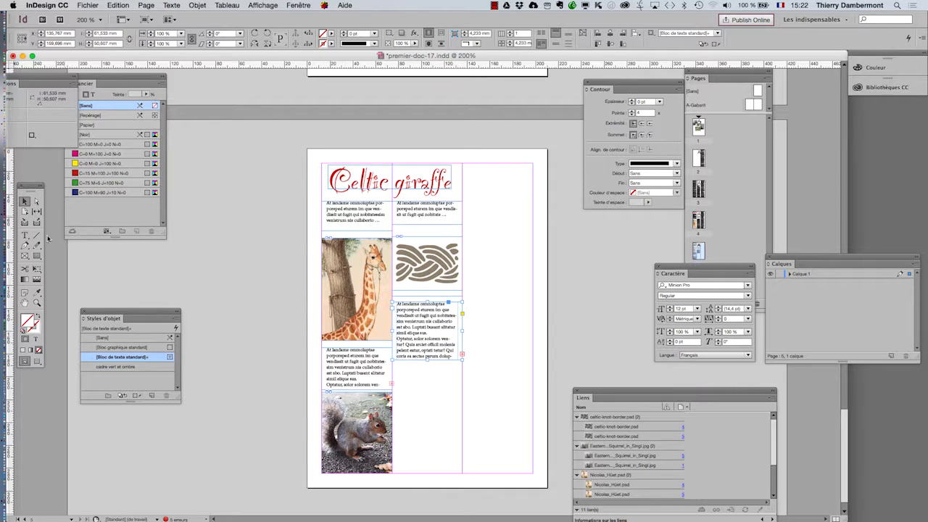
{"action": "left_click", "coordinate": [24, 255]}
{"action": "left_click", "coordinate": [24, 201]}
{"action": "left_click_drag", "start_coordinate": [412, 321], "coordinate": [477, 230]}
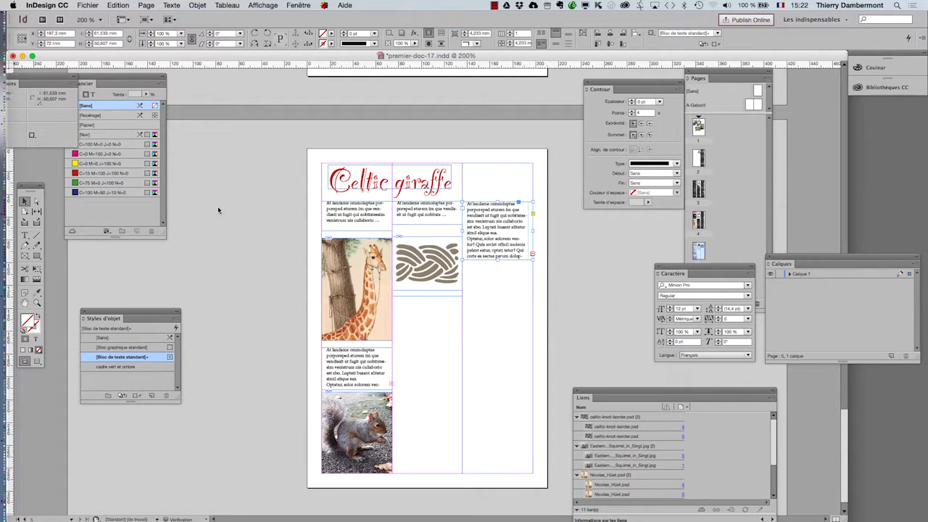
Draw an image frame about 61.5 × 65.5 mm below the third column's text and place Gray_squirrel_(Sciurus_carolin.jpg in it.
{"action": "left_click", "coordinate": [25, 256]}
{"action": "left_click_drag", "start_coordinate": [463, 266], "coordinate": [531, 340]}
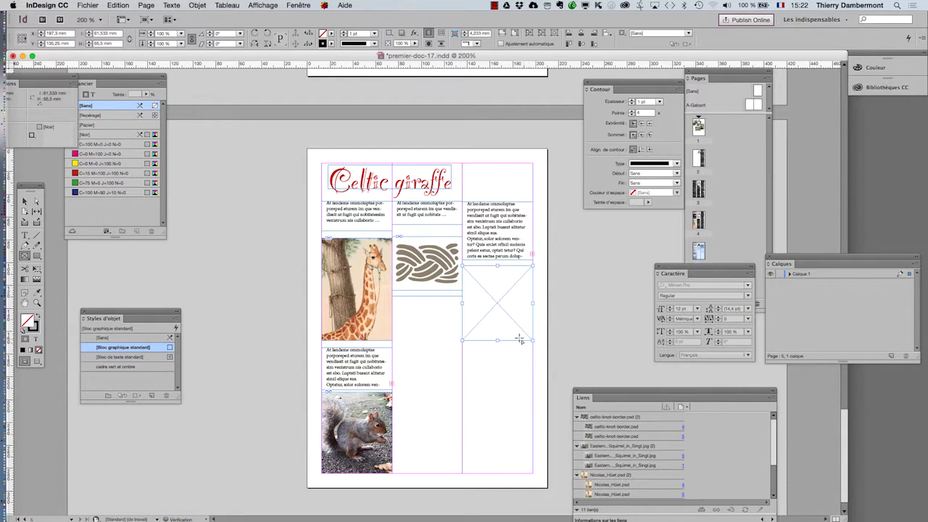
{"action": "left_click", "coordinate": [88, 5]}
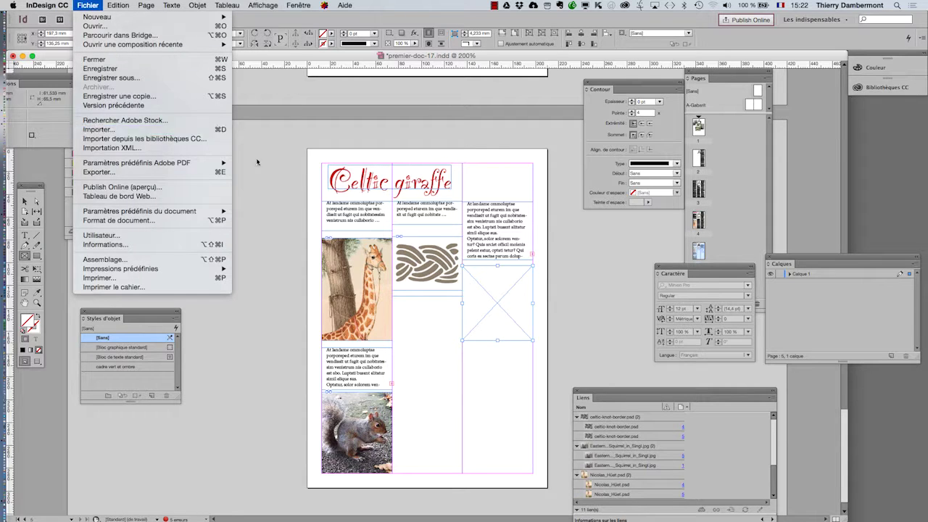
{"action": "left_click", "coordinate": [150, 129]}
{"action": "left_click", "coordinate": [443, 131]}
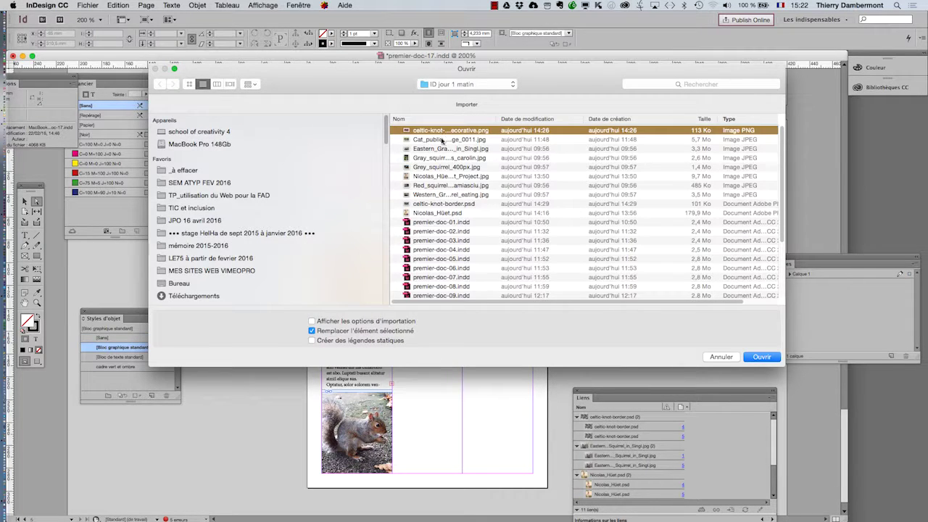
{"action": "left_click", "coordinate": [441, 140]}
{"action": "left_click", "coordinate": [189, 84]}
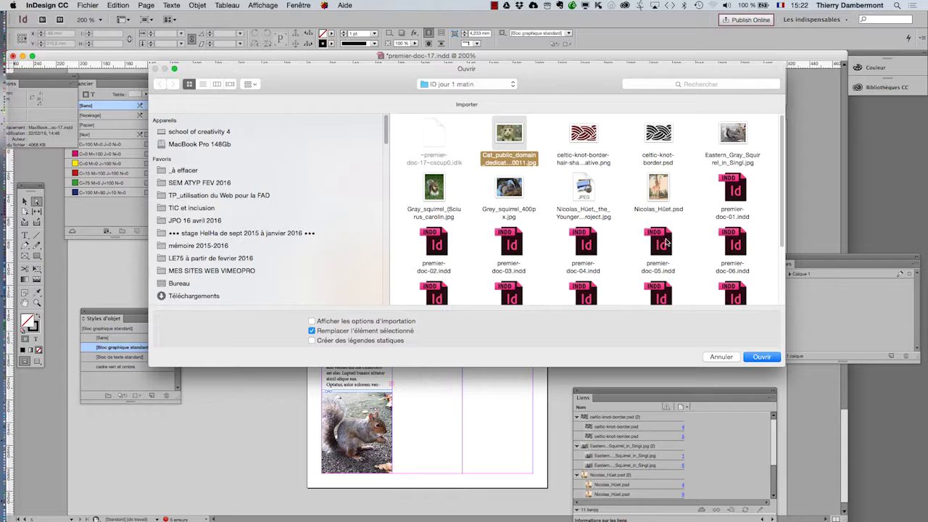
{"action": "left_click", "coordinate": [441, 195]}
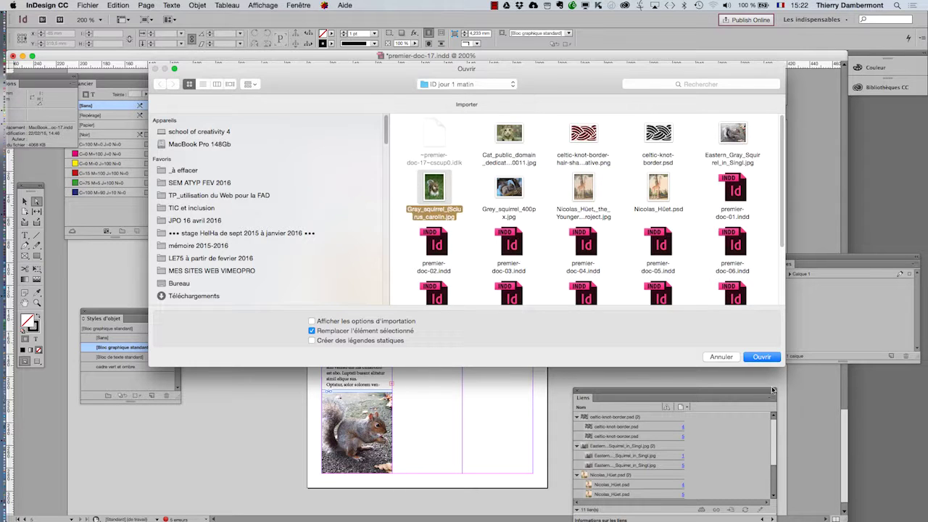
{"action": "left_click", "coordinate": [761, 356]}
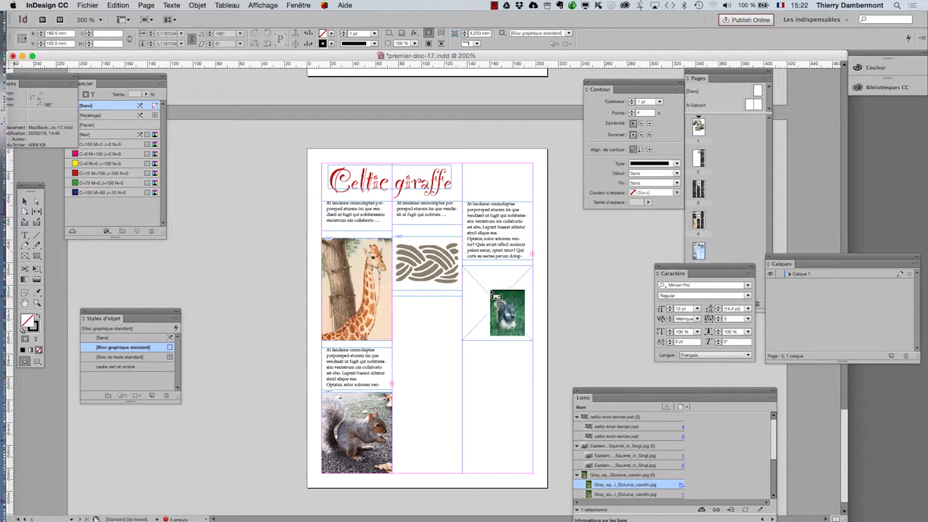
{"action": "left_click", "coordinate": [490, 289]}
{"action": "left_click", "coordinate": [25, 203]}
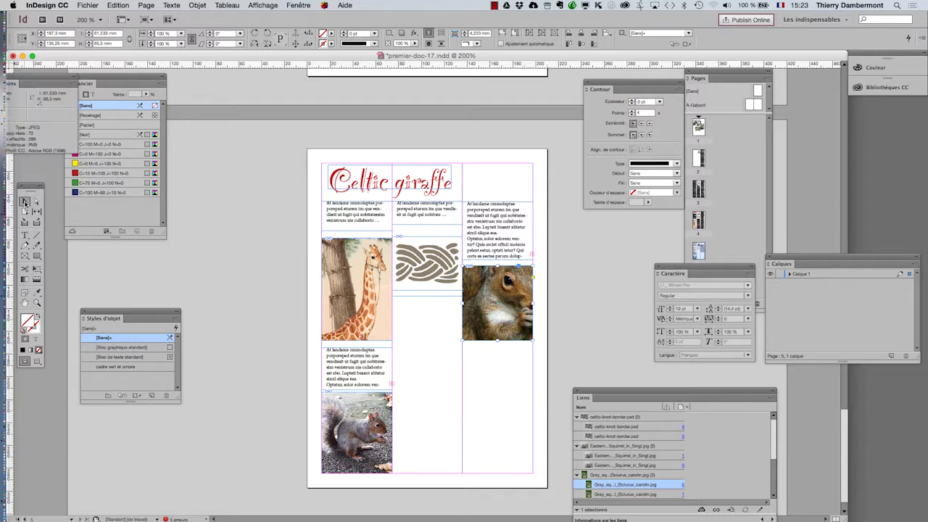
{"action": "left_click", "coordinate": [229, 303]}
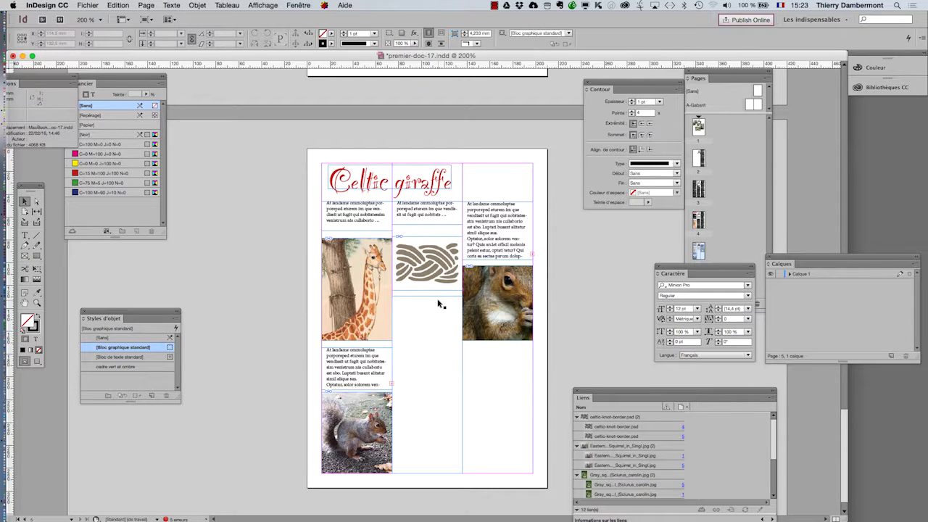
Group all the squirrel and cat images on page 1.
{"action": "scroll", "coordinate": [438, 294], "scroll_direction": "up", "scroll_amount": 15}
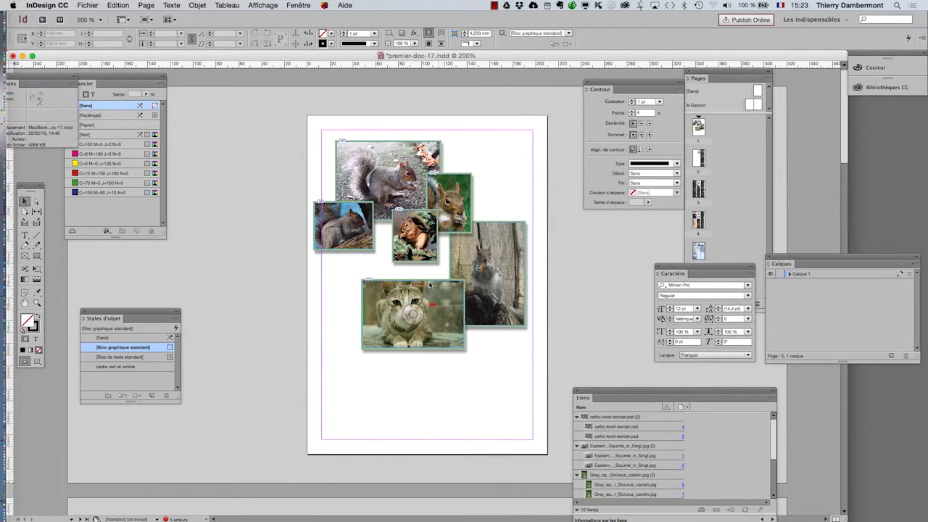
{"action": "left_click_drag", "start_coordinate": [295, 140], "coordinate": [524, 336]}
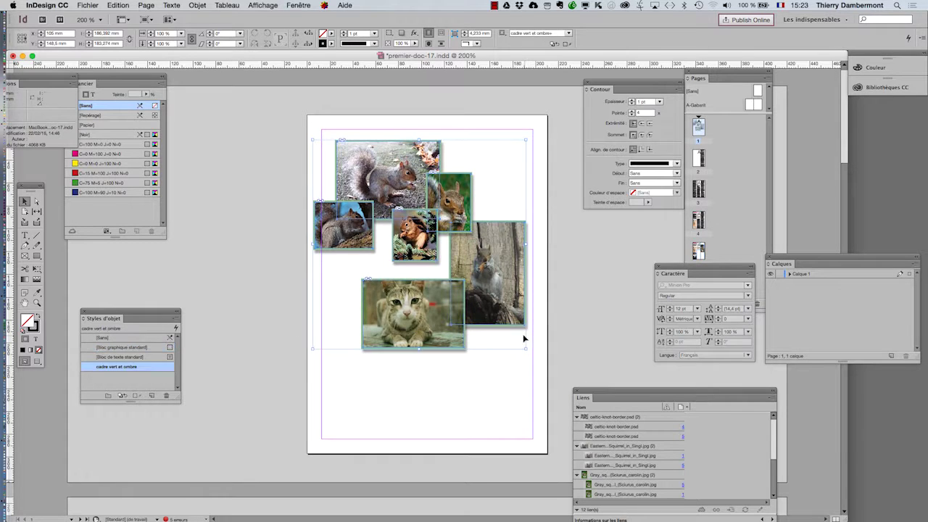
{"action": "left_click", "coordinate": [198, 6]}
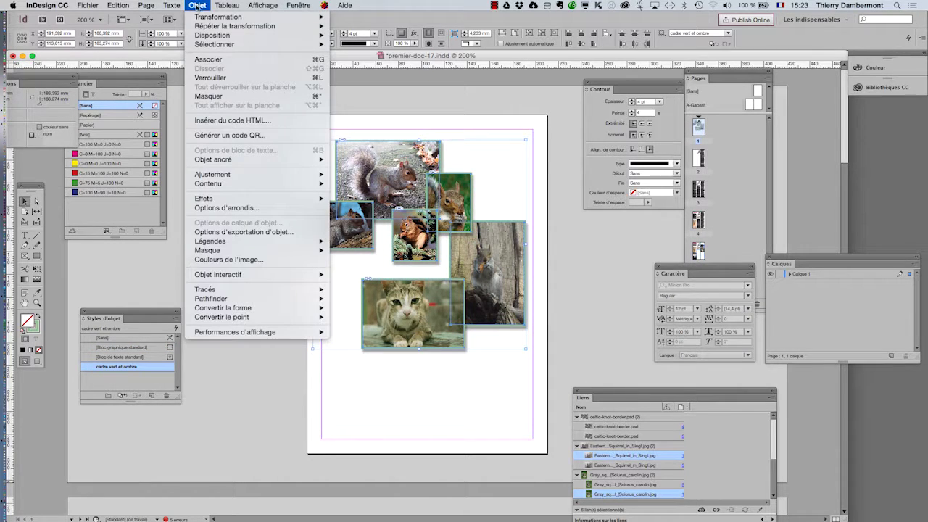
{"action": "left_click", "coordinate": [210, 60]}
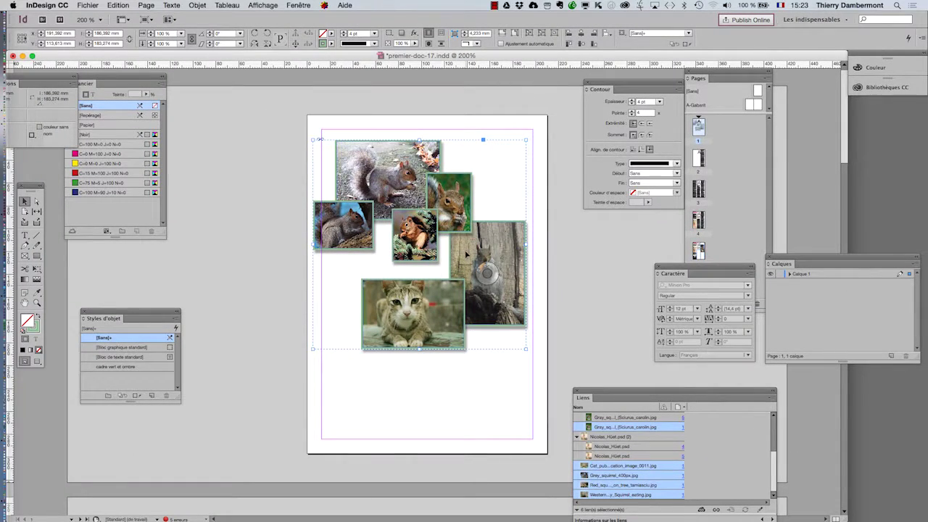
Paste a copy of the grouped page 1 images onto the Celtic giraffe page, page 5.
{"action": "scroll", "coordinate": [467, 256], "scroll_direction": "down", "scroll_amount": 10}
{"action": "scroll", "coordinate": [467, 255], "scroll_direction": "down", "scroll_amount": 5}
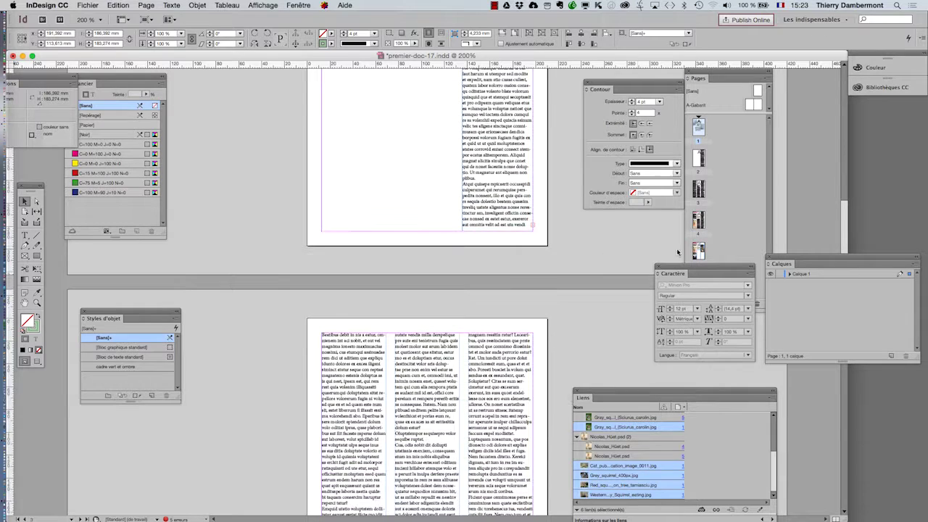
{"action": "left_click_drag", "start_coordinate": [689, 274], "coordinate": [693, 305]}
{"action": "left_click", "coordinate": [702, 257]}
{"action": "left_click", "coordinate": [549, 320]}
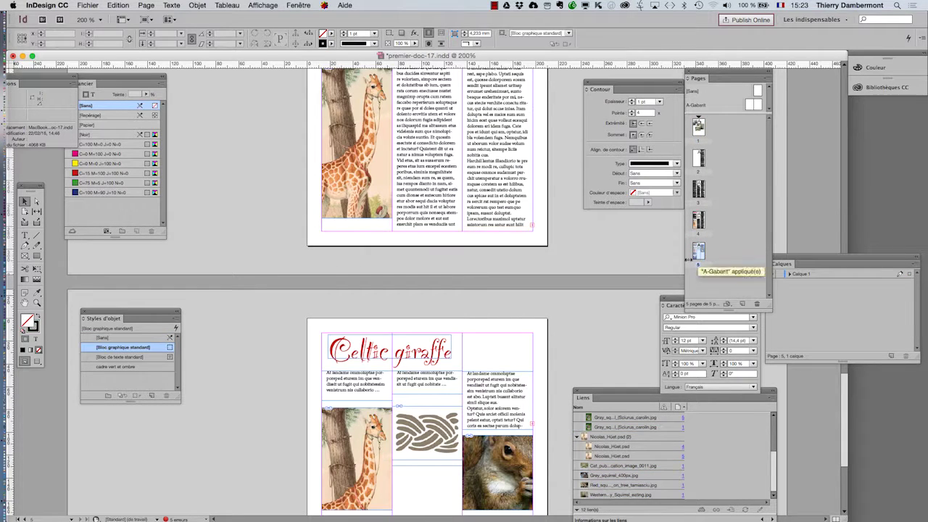
{"action": "scroll", "coordinate": [544, 318], "scroll_direction": "down", "scroll_amount": 5}
{"action": "scroll", "coordinate": [541, 316], "scroll_direction": "down", "scroll_amount": 1}
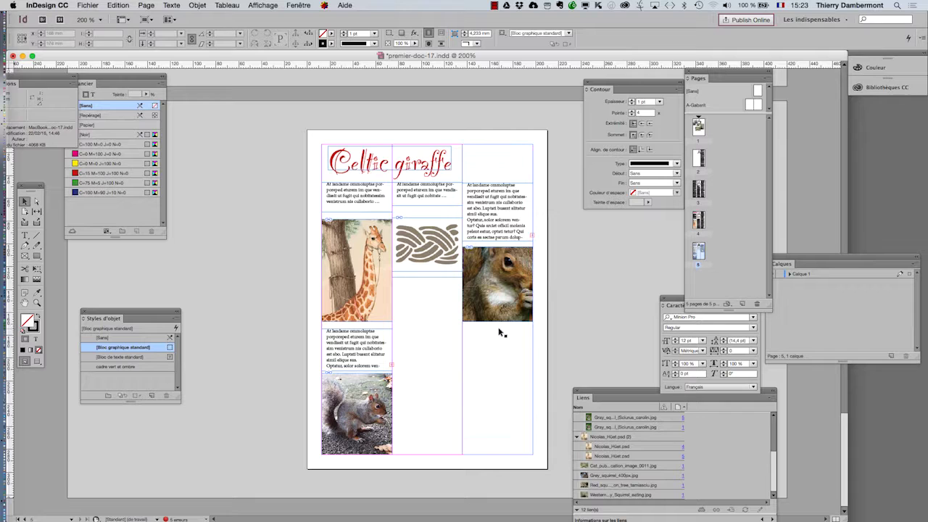
{"action": "key", "text": "super+v"}
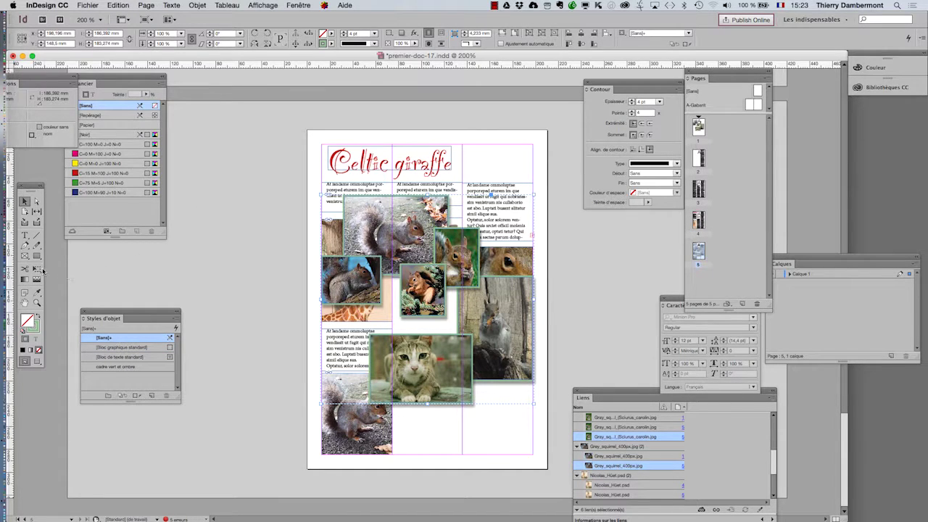
Scale the pasted image group to about 96 × 94 mm and position it across the lower part of the second and third columns.
{"action": "left_click", "coordinate": [38, 269]}
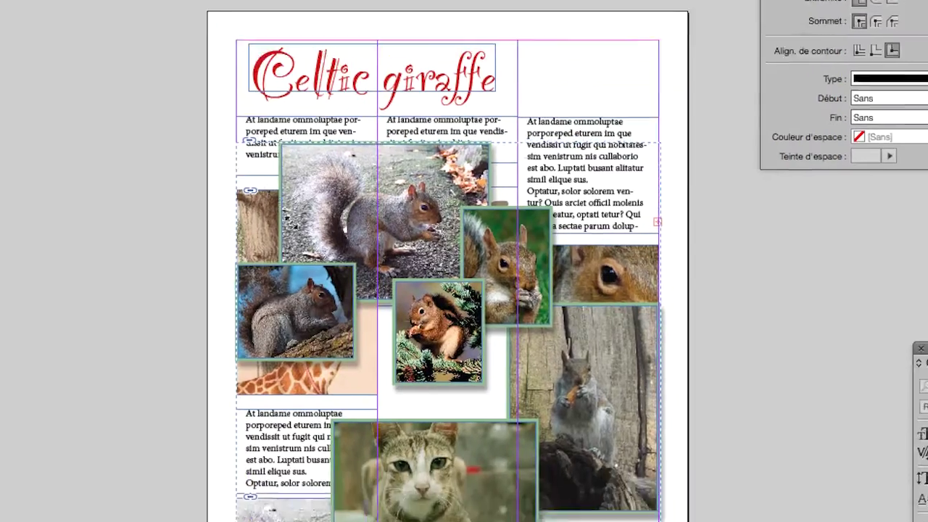
{"action": "left_click_drag", "start_coordinate": [238, 143], "coordinate": [367, 384]}
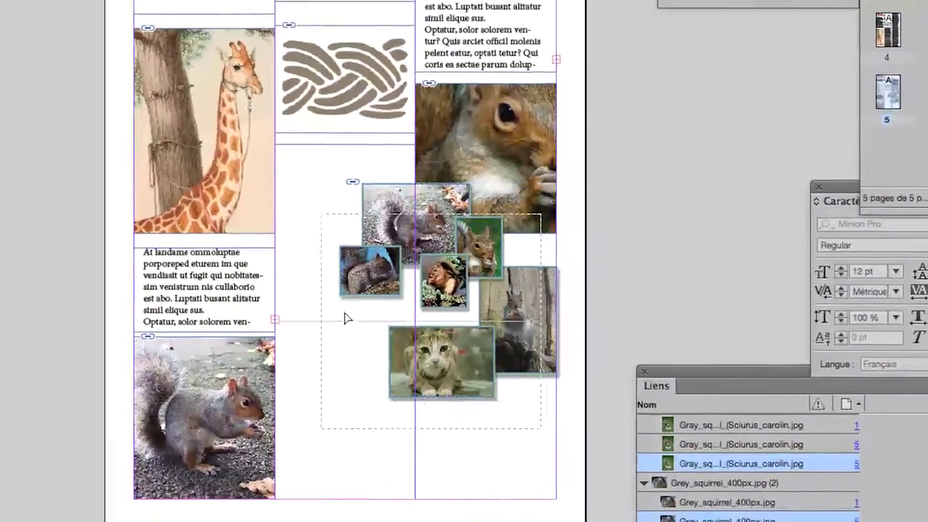
{"action": "left_click_drag", "start_coordinate": [347, 318], "coordinate": [338, 346]}
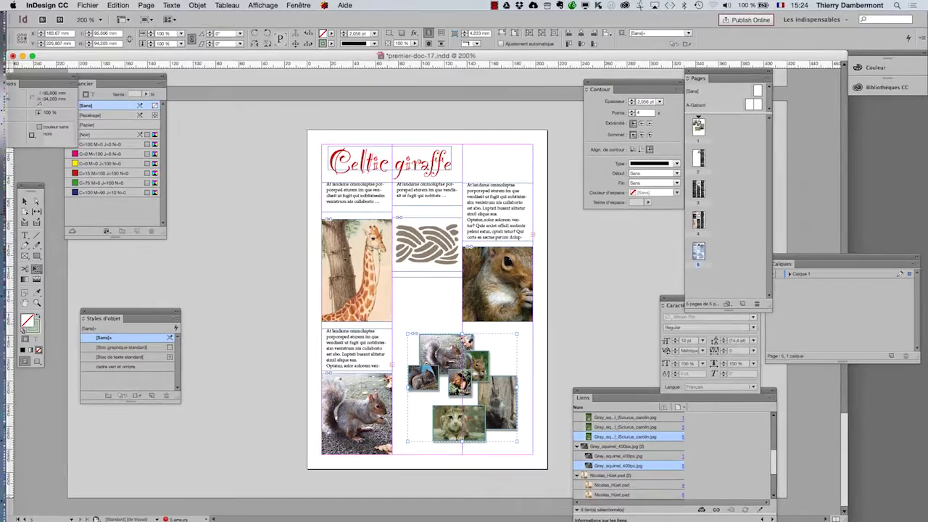
{"action": "left_click", "coordinate": [24, 201]}
{"action": "left_click", "coordinate": [242, 317]}
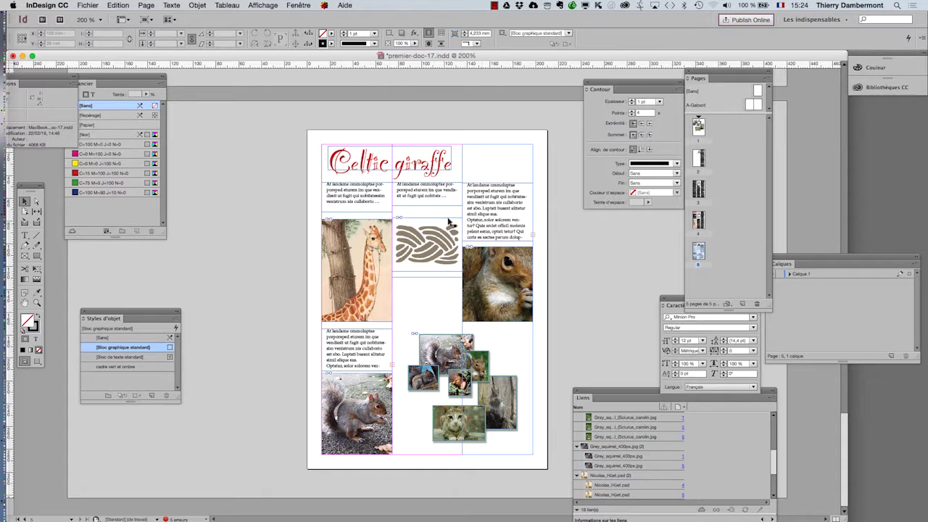
Duplicate the text block between the giraffe and squirrel images into the second column, directly below the Celtic knot.
{"action": "left_click", "coordinate": [368, 349]}
{"action": "left_click_drag", "start_coordinate": [374, 348], "coordinate": [429, 303]}
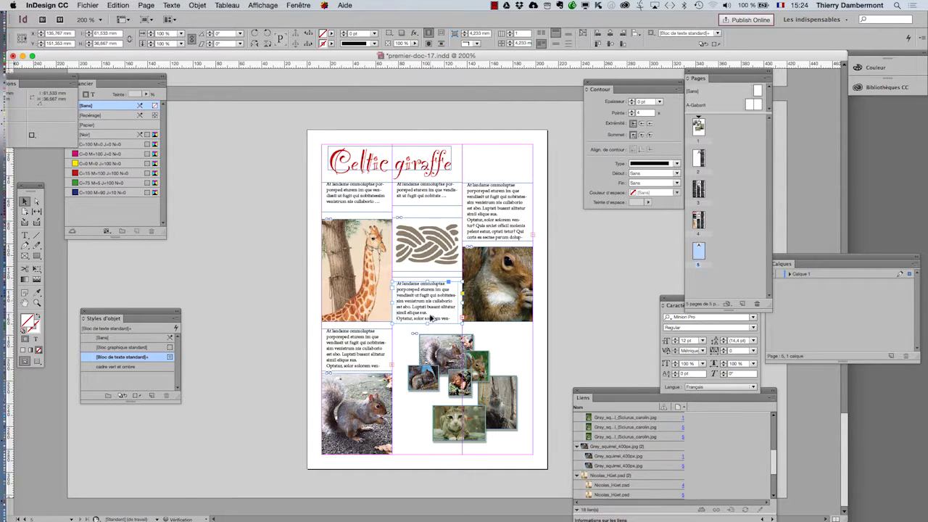
{"action": "left_click", "coordinate": [202, 303]}
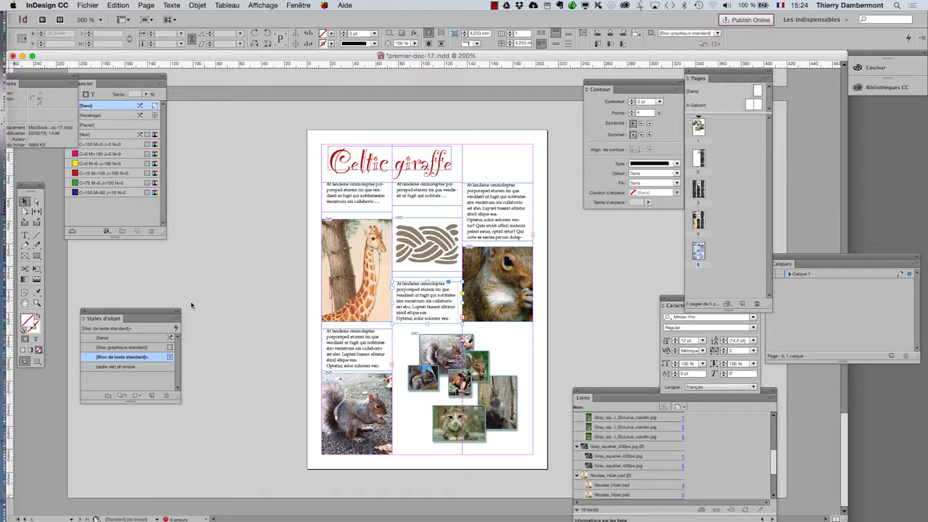
Crop the giraffe image frame to about 62 × 54.5 mm, with its upper edge just below the first column's intro text.
{"action": "left_click", "coordinate": [40, 363]}
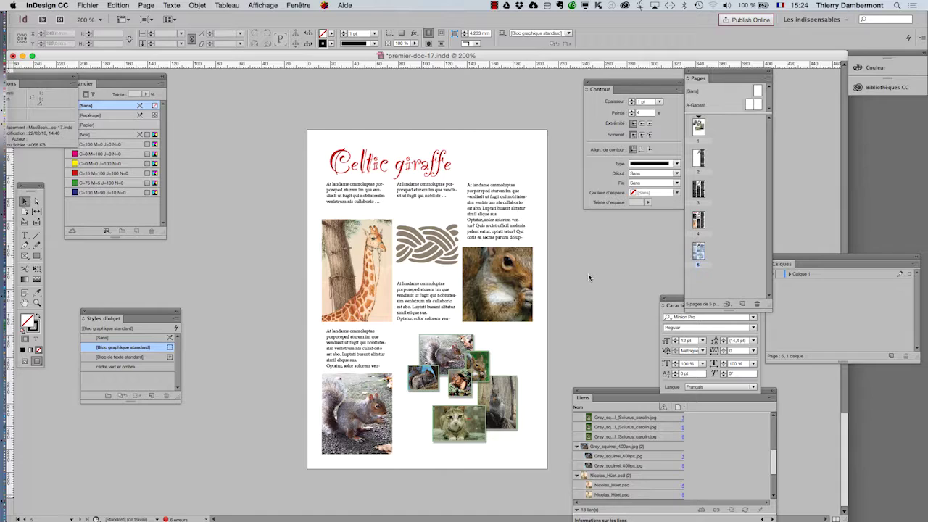
{"action": "key", "text": "super+equal"}
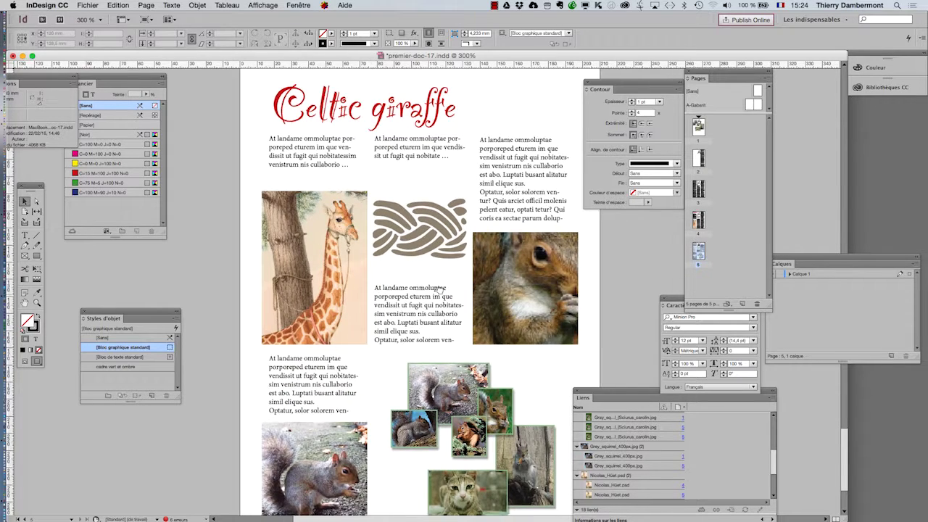
{"action": "scroll", "coordinate": [440, 290], "scroll_direction": "right", "scroll_amount": 3}
{"action": "scroll", "coordinate": [439, 289], "scroll_direction": "down", "scroll_amount": 2}
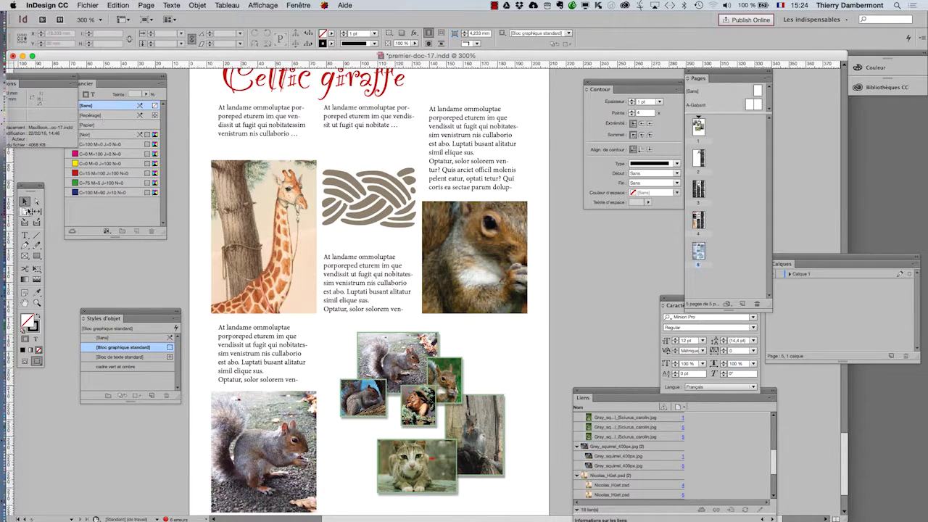
{"action": "left_click_drag", "start_coordinate": [239, 200], "coordinate": [241, 184]}
{"action": "left_click_drag", "start_coordinate": [265, 298], "coordinate": [263, 238]}
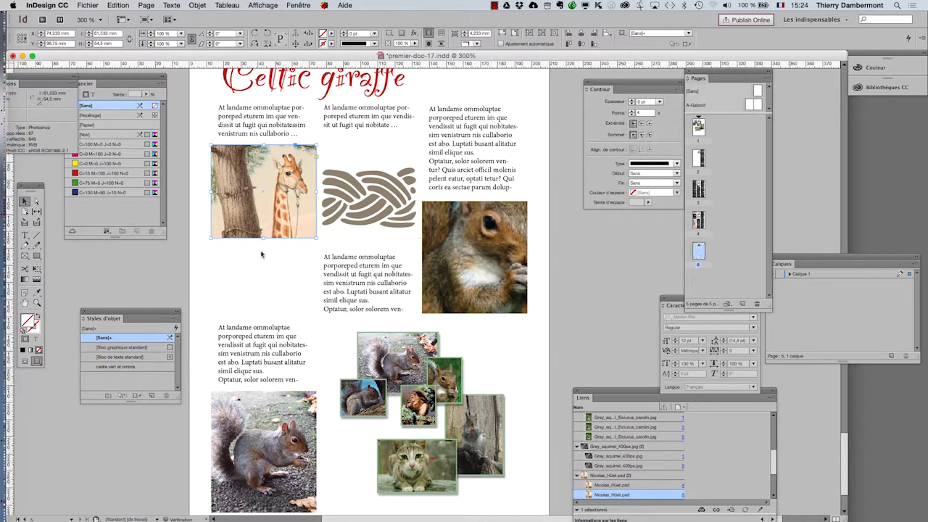
Move the first column's lower text block and squirrel image up beneath the giraffe image, and check the layout with and without guides.
{"action": "left_click", "coordinate": [266, 341]}
{"action": "left_click_drag", "start_coordinate": [265, 342], "coordinate": [263, 267]}
{"action": "left_click", "coordinate": [225, 418]}
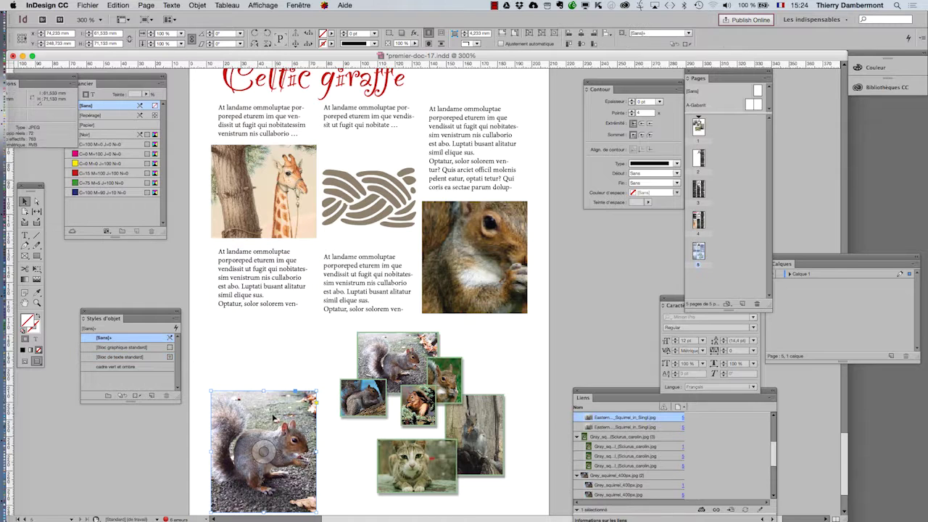
{"action": "left_click_drag", "start_coordinate": [225, 419], "coordinate": [224, 344]}
{"action": "left_click", "coordinate": [25, 361]}
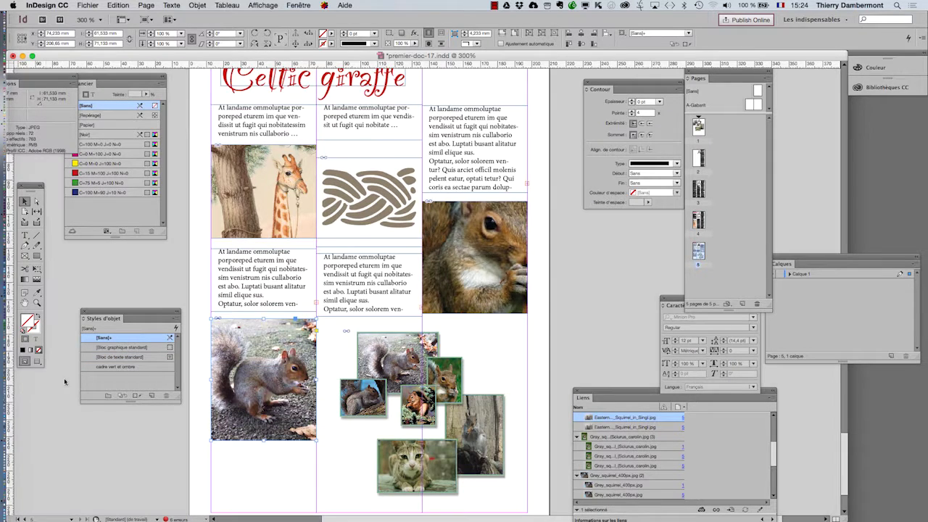
{"action": "left_click", "coordinate": [161, 468]}
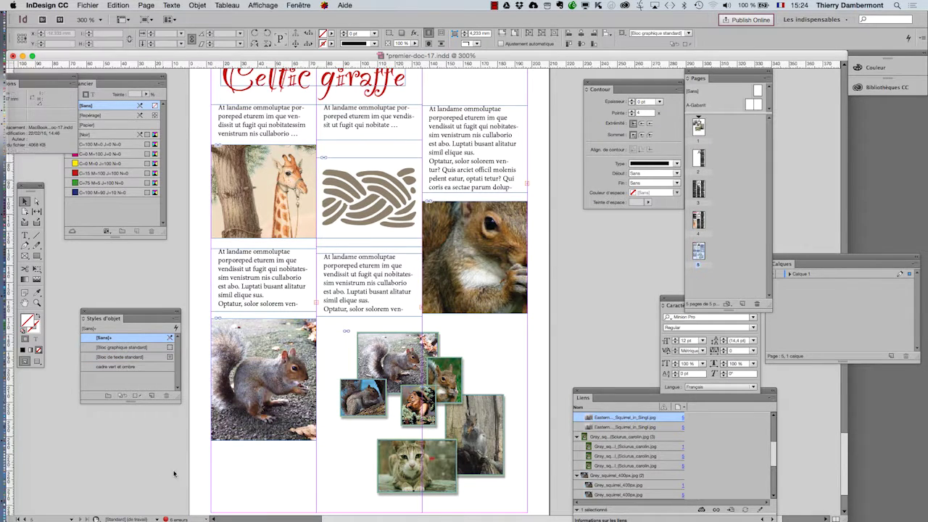
{"action": "left_click", "coordinate": [37, 361]}
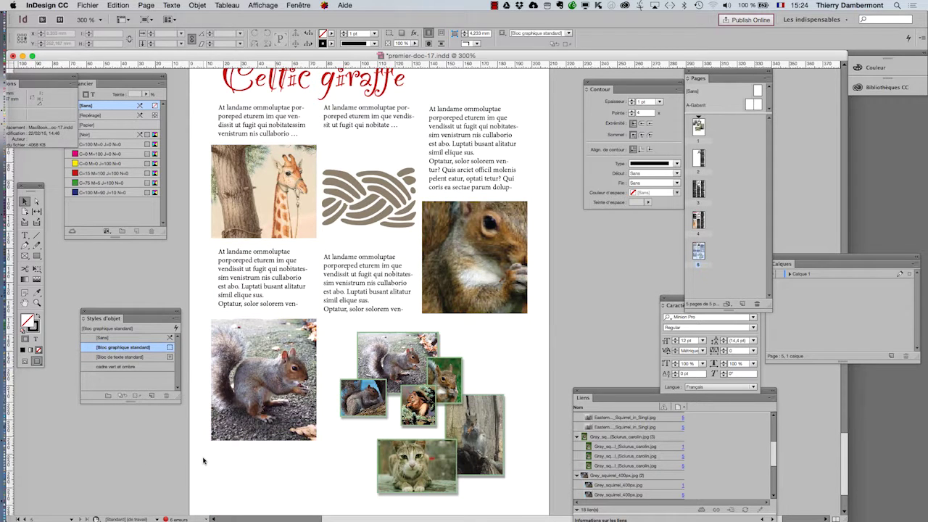
{"action": "key", "text": "super+minus"}
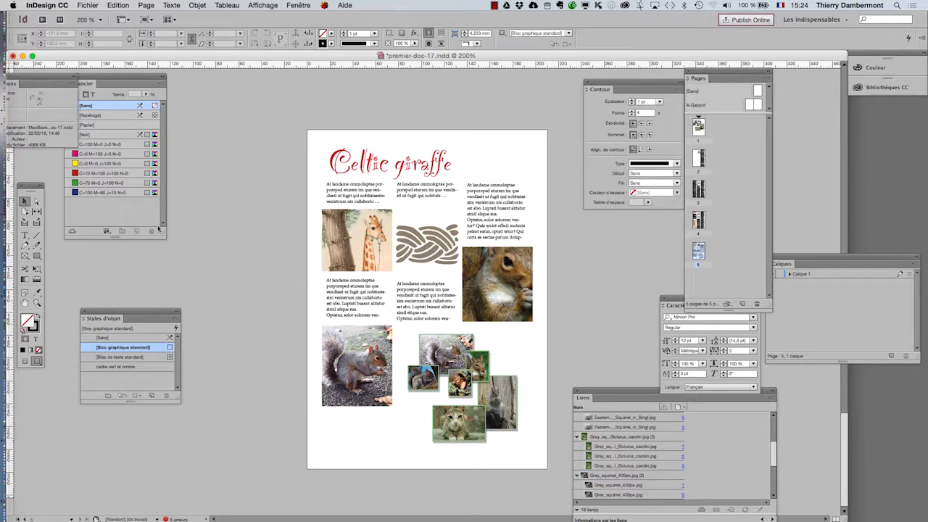
Try the Celtic giraffe title above the second and third columns, checking it with guides and in preview.
{"action": "left_click", "coordinate": [406, 168]}
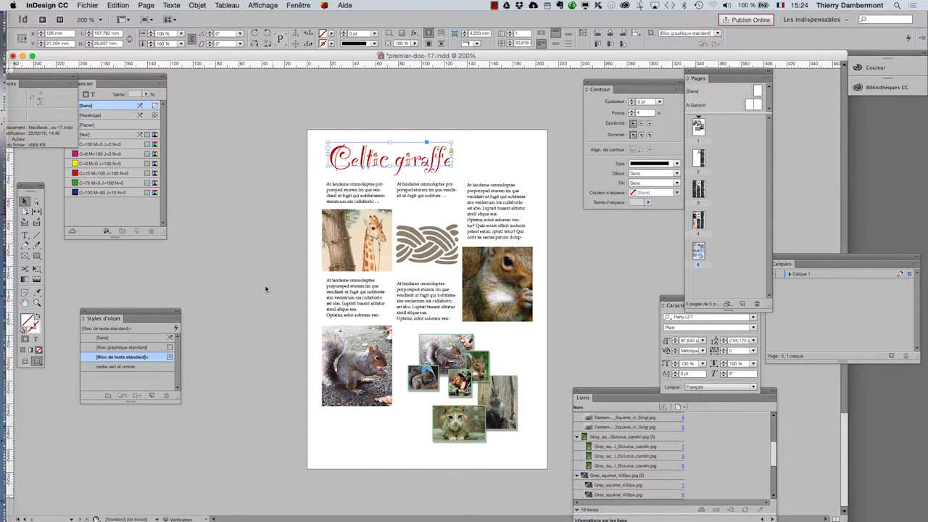
{"action": "left_click", "coordinate": [255, 319]}
{"action": "left_click_drag", "start_coordinate": [375, 168], "coordinate": [468, 167]}
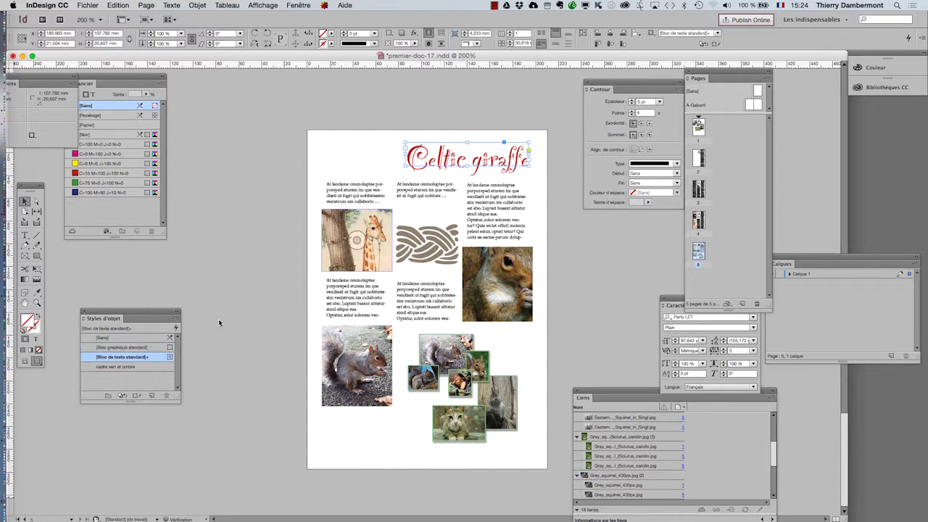
{"action": "left_click", "coordinate": [36, 363]}
{"action": "left_click", "coordinate": [251, 323]}
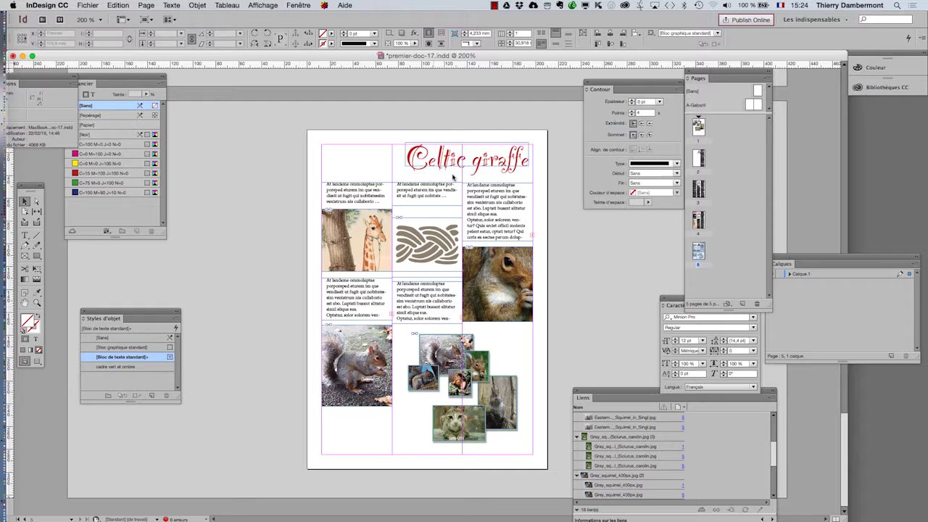
{"action": "key", "text": "w"}
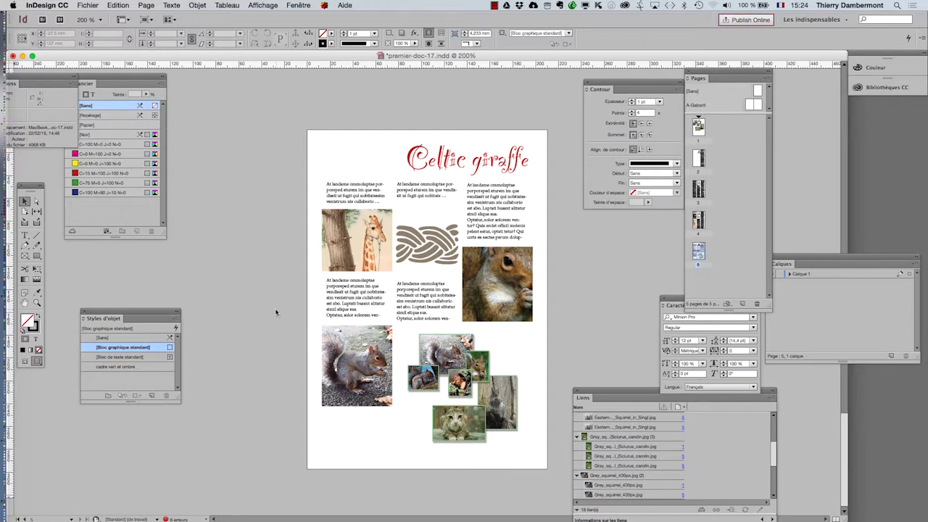
{"action": "left_click", "coordinate": [435, 166]}
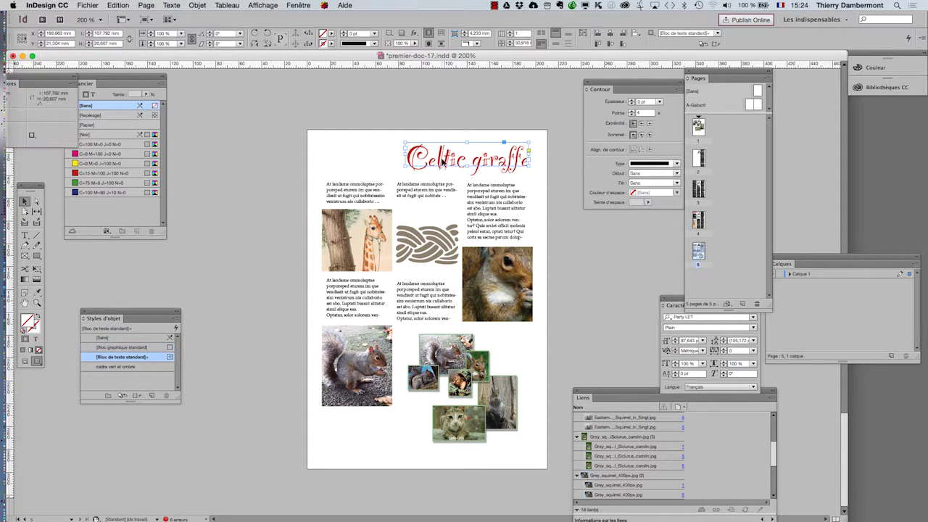
{"action": "left_click", "coordinate": [261, 232]}
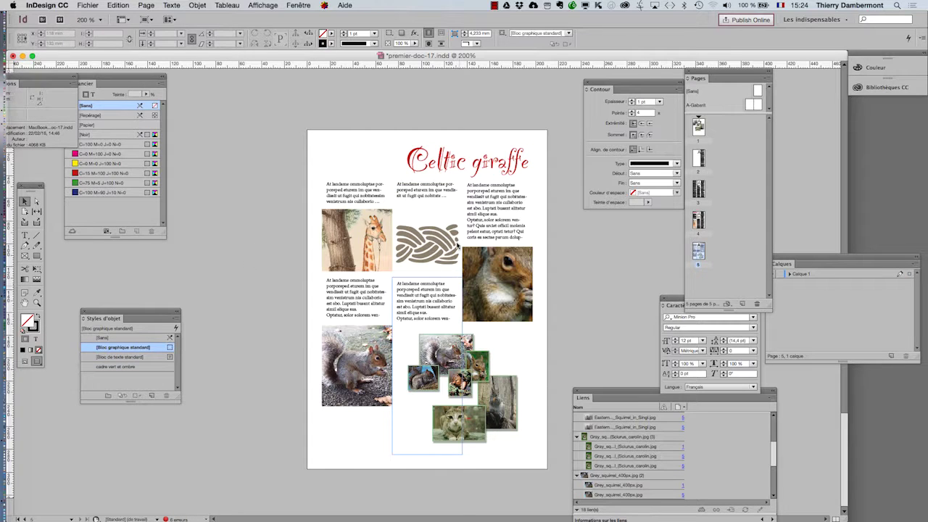
Move the Celtic giraffe title above the first and second columns, near the page's left margin.
{"action": "left_click", "coordinate": [420, 162]}
{"action": "left_click_drag", "start_coordinate": [426, 166], "coordinate": [342, 165]}
{"action": "left_click", "coordinate": [284, 328]}
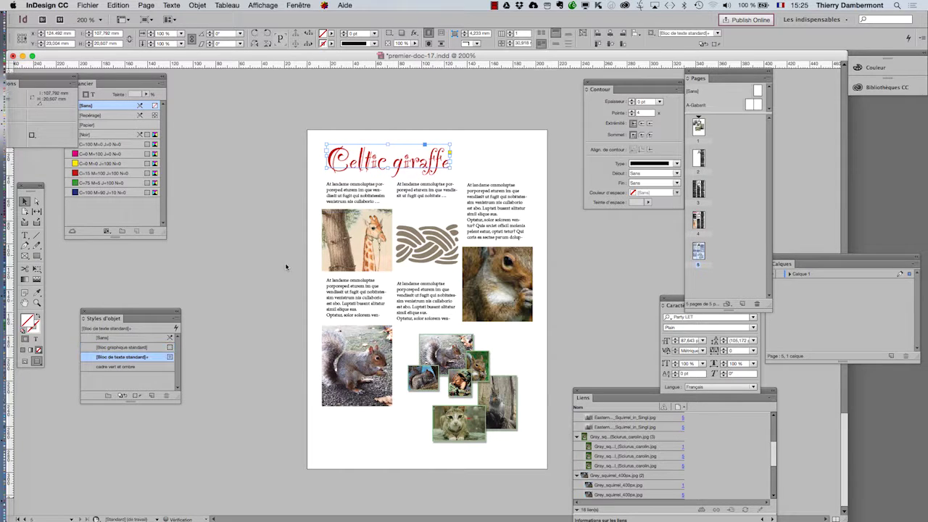
Save the document under the new name premier-doc-18.indd in the same folder.
{"action": "left_click", "coordinate": [88, 5]}
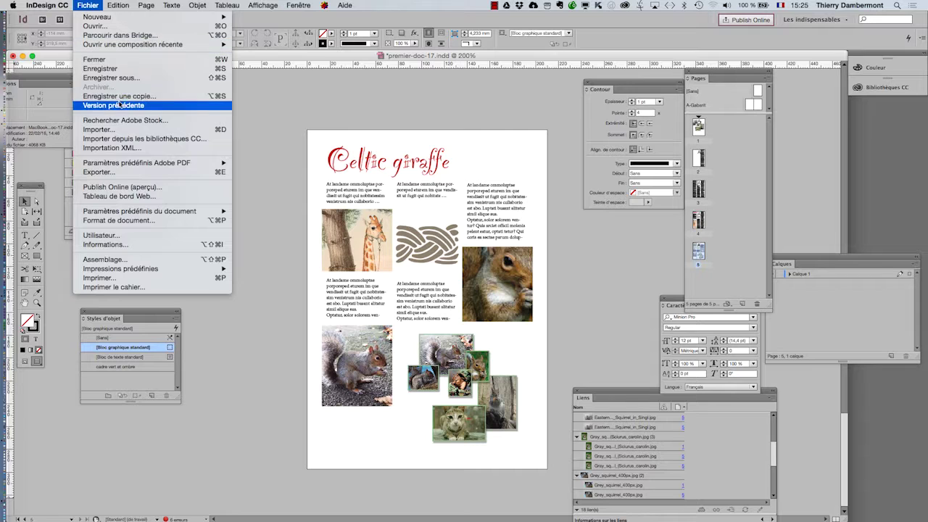
{"action": "left_click", "coordinate": [184, 104]}
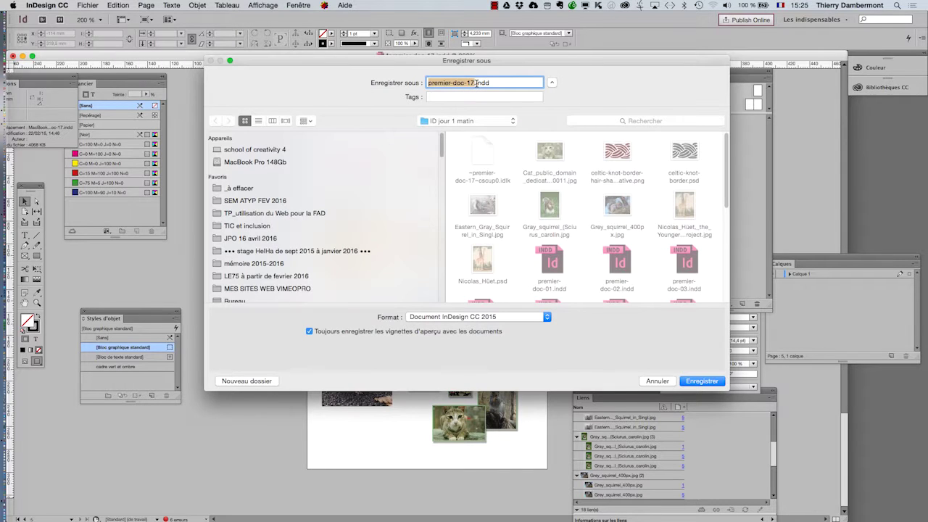
{"action": "key", "text": "Right"}
{"action": "key", "text": "BackSpace"}
{"action": "type", "text": "8"}
{"action": "key", "text": "Return"}
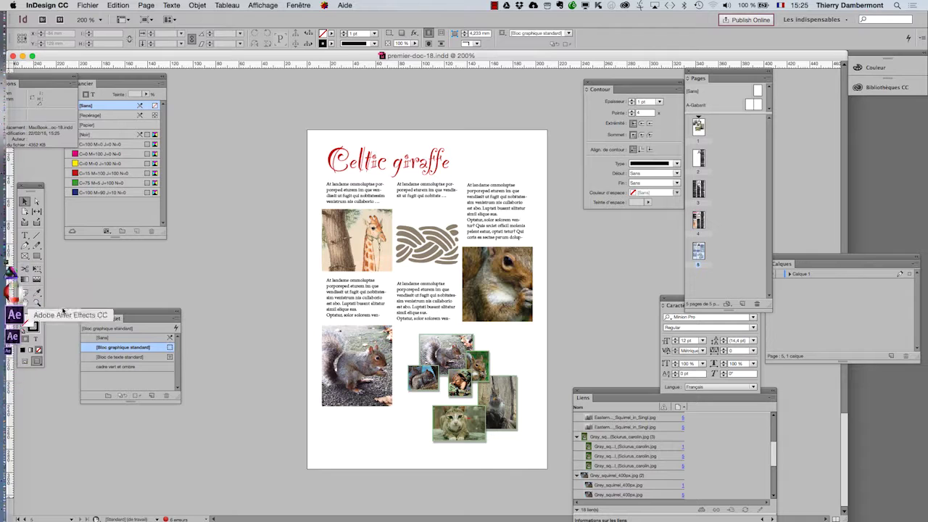
{"action": "left_click", "coordinate": [26, 305]}
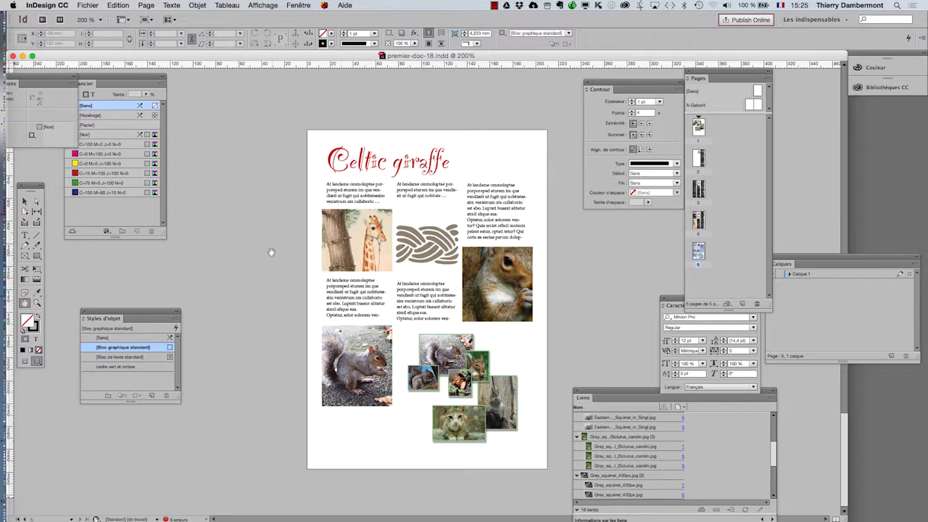
{"action": "key", "text": "super+equal"}
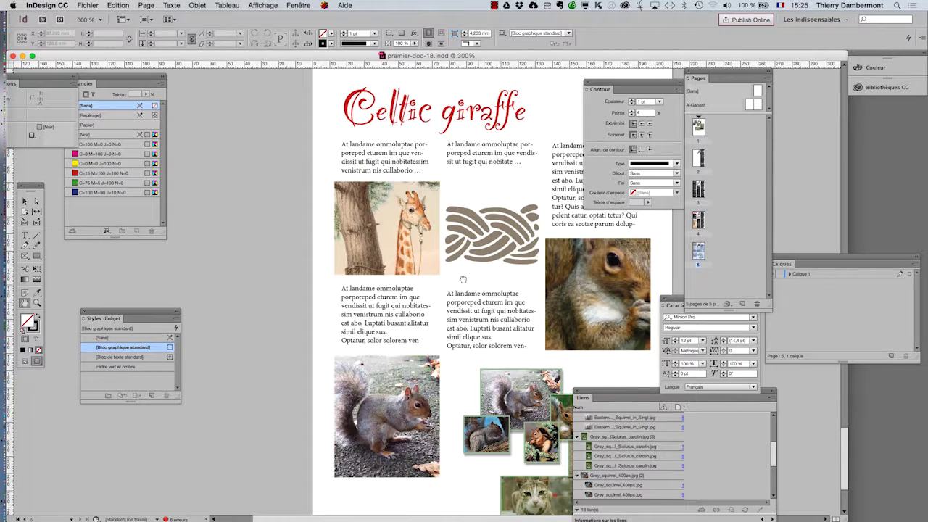
{"action": "left_click_drag", "start_coordinate": [463, 277], "coordinate": [369, 274]}
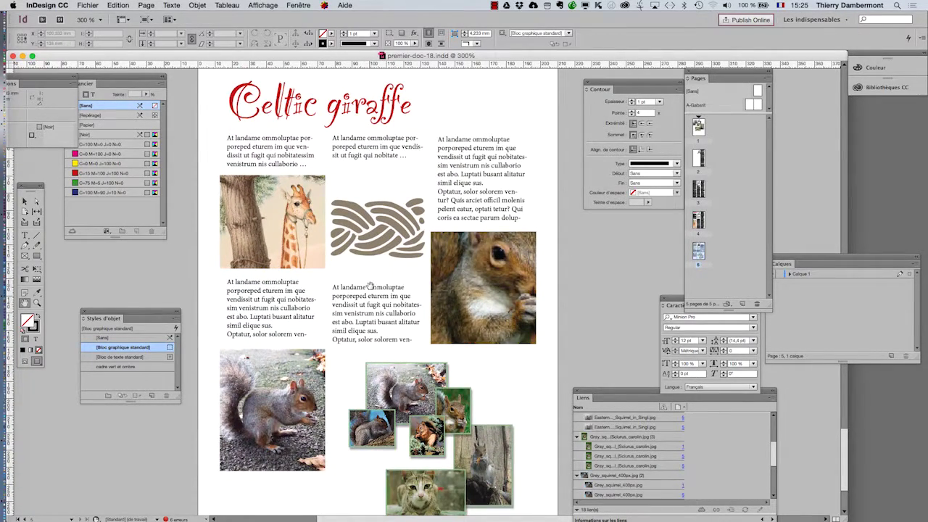
{"action": "key", "text": "super+minus"}
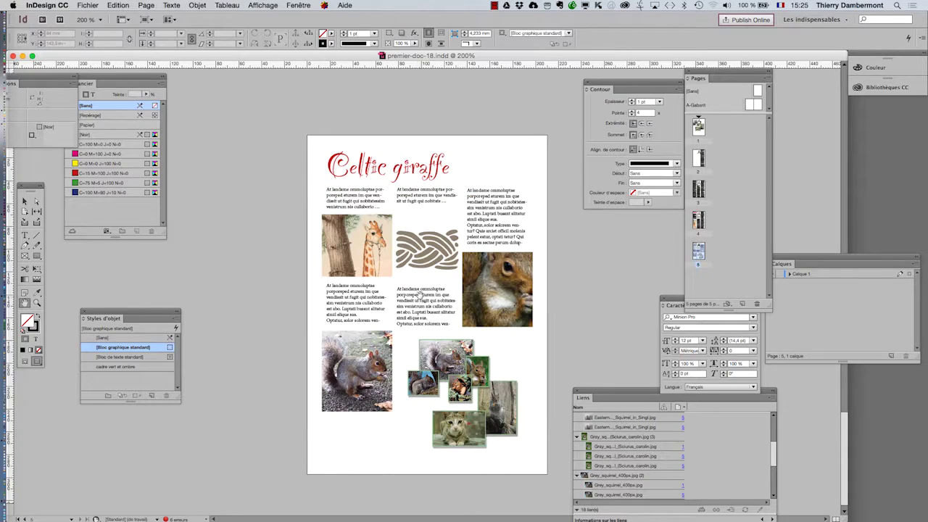
{"action": "key", "text": "super+equal"}
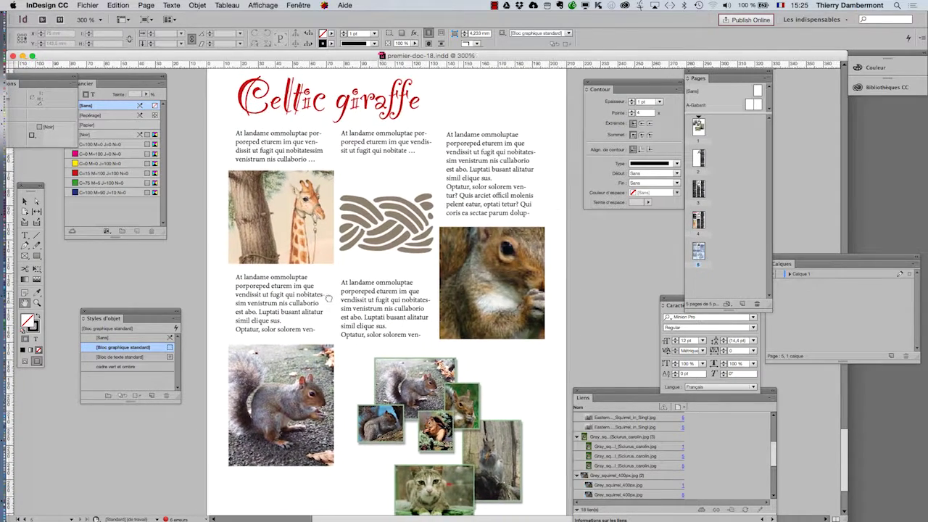
{"action": "scroll", "coordinate": [390, 304], "scroll_direction": "right", "scroll_amount": 1}
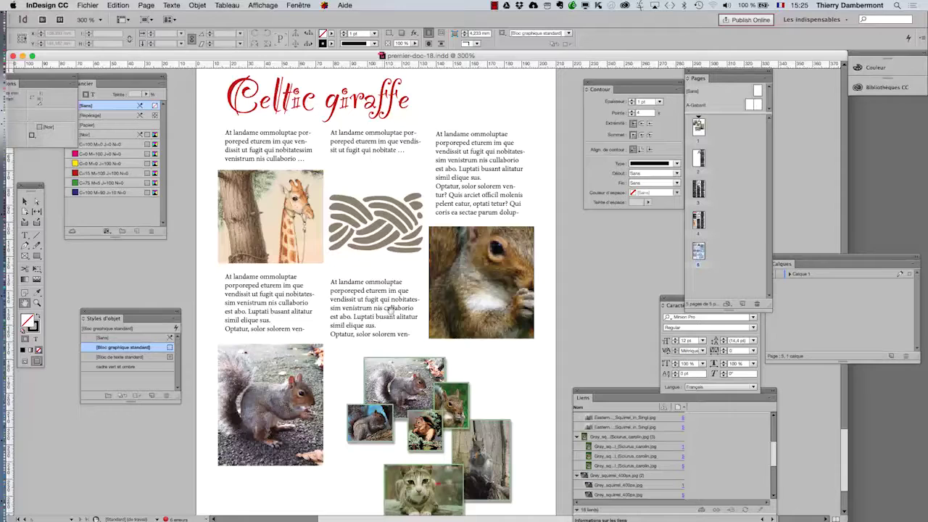